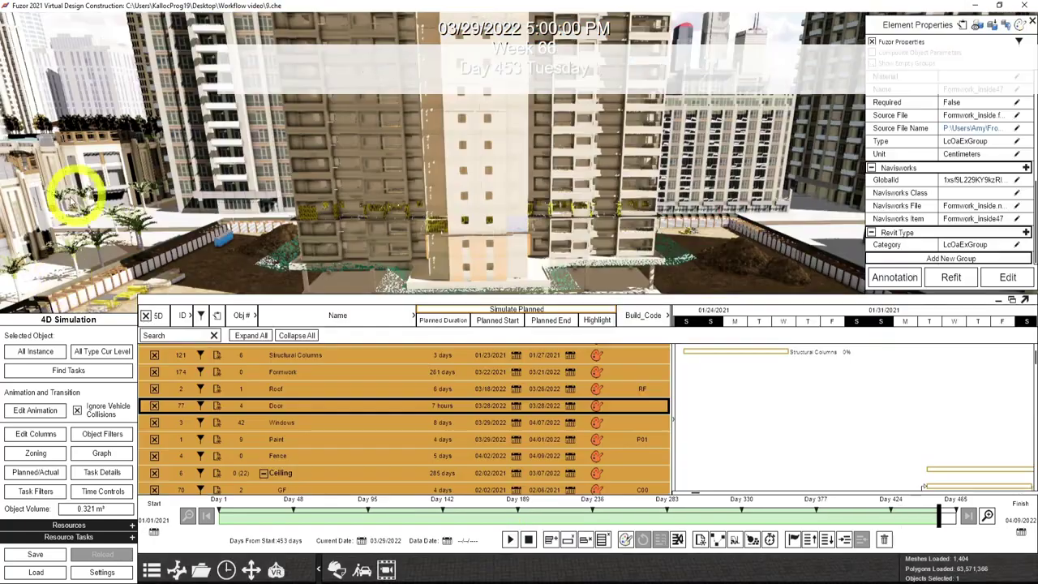
Create a new object filter with a Parameter rule: Navisworks File equals Formwork_floor.nwc
click(111, 438)
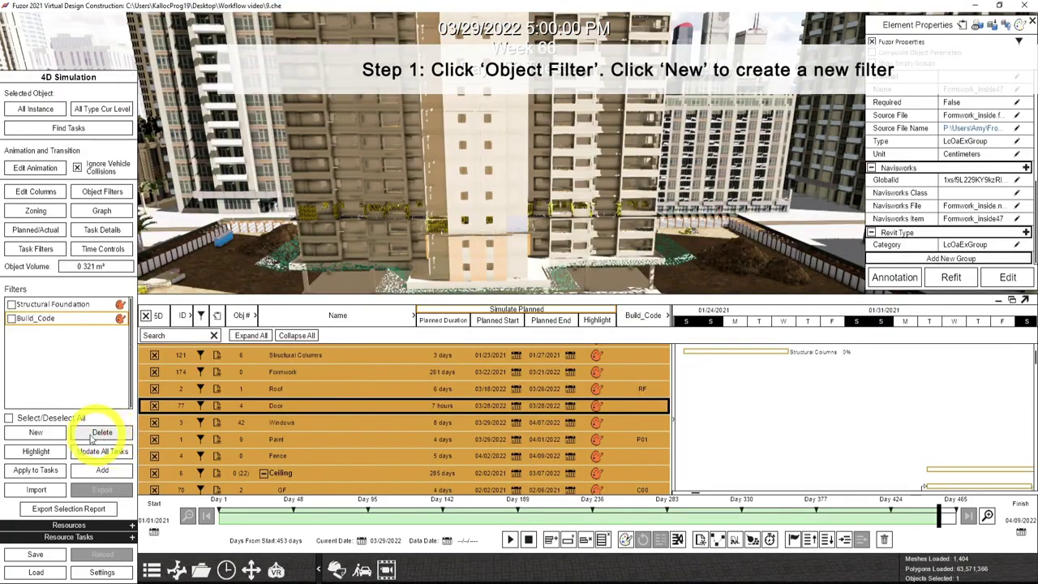
click(35, 433)
click(612, 41)
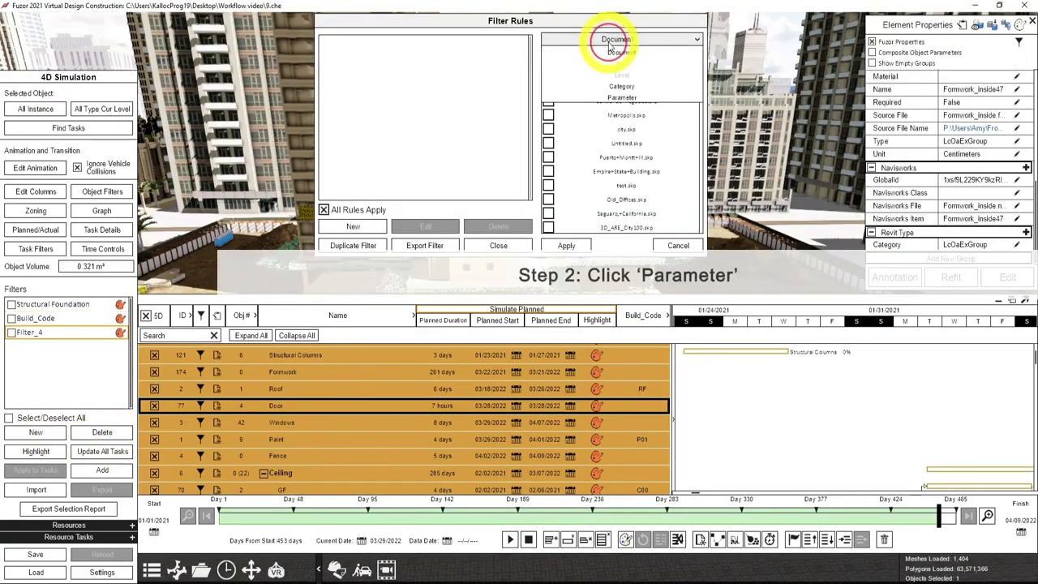
click(622, 97)
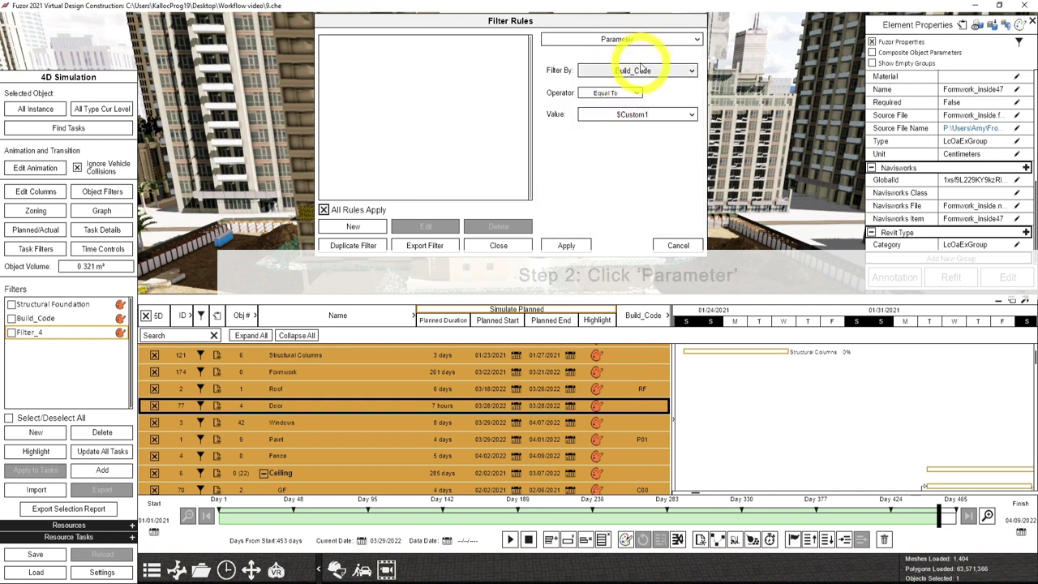
click(643, 72)
scroll(641, 72, down, 3)
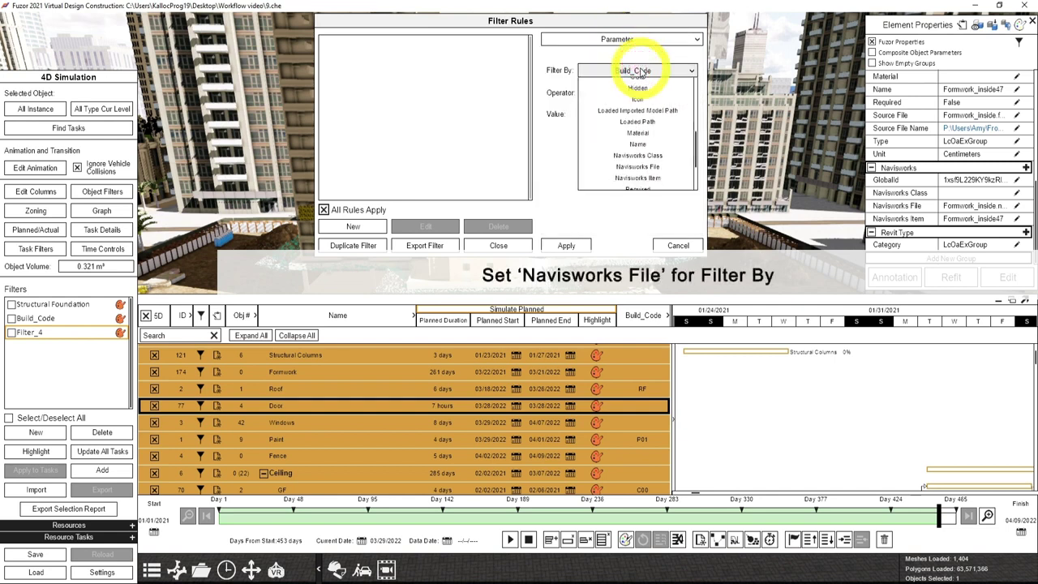
click(647, 167)
click(657, 116)
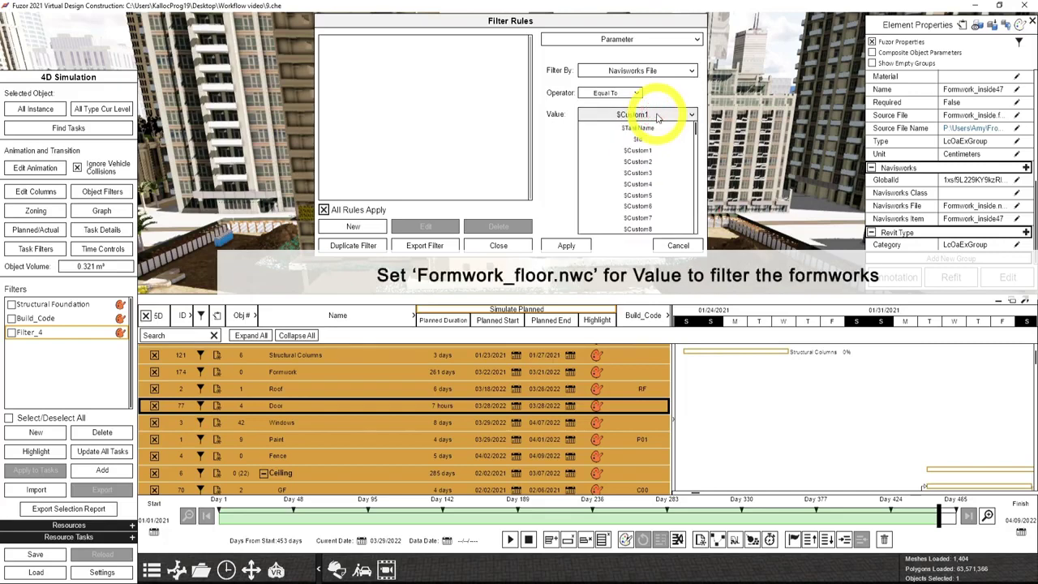
scroll(657, 116, up, 3)
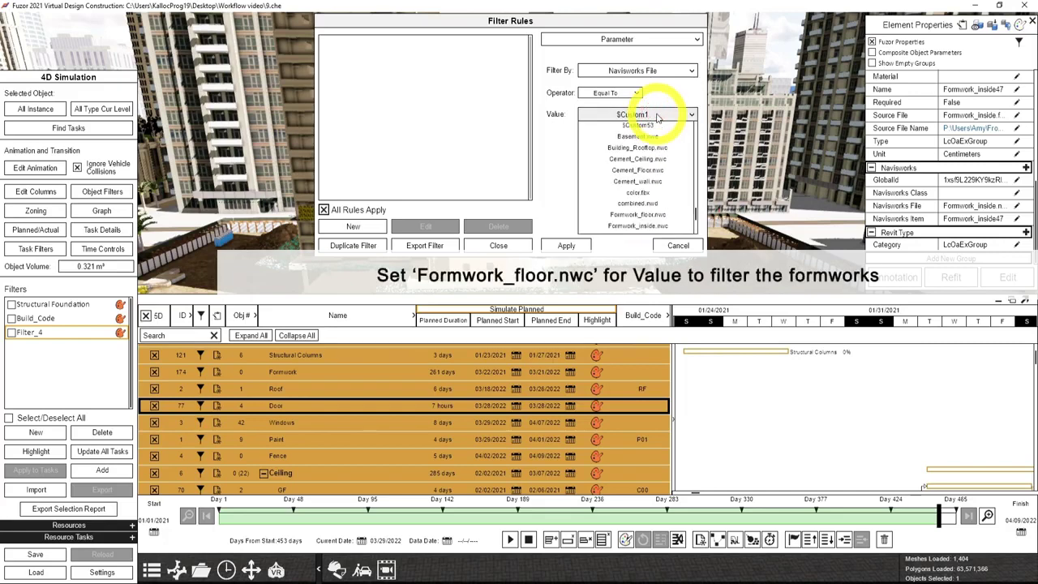
click(655, 214)
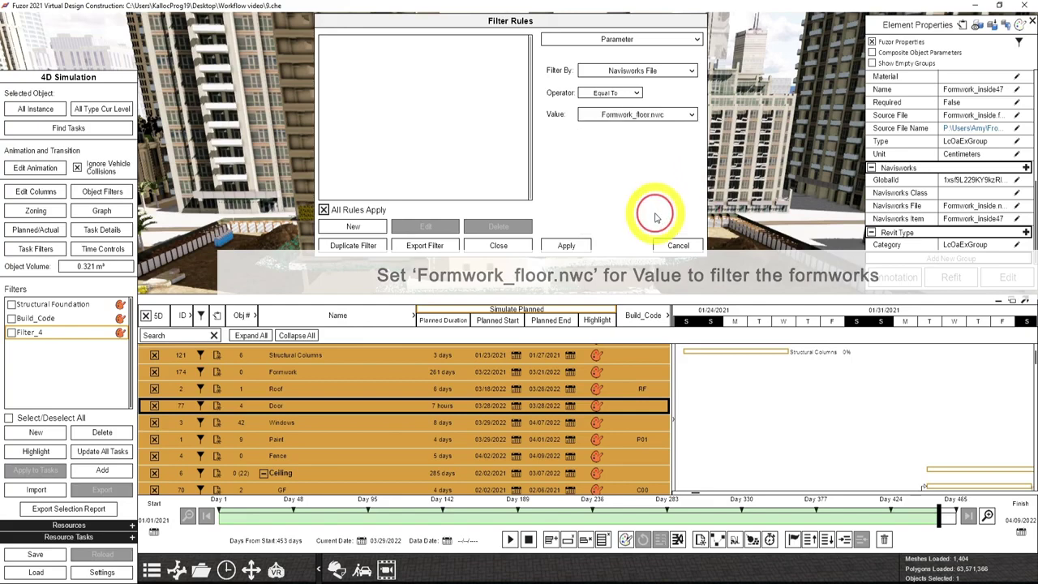
click(567, 245)
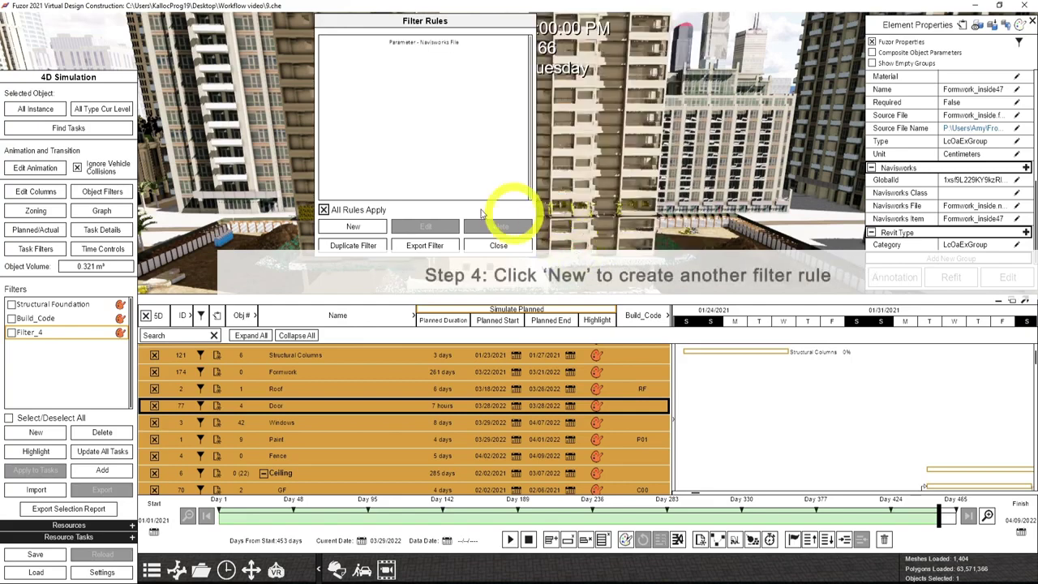
Add a second Parameter rule to the filter: Navisworks File equals Formwork_Inside.nwc
click(369, 228)
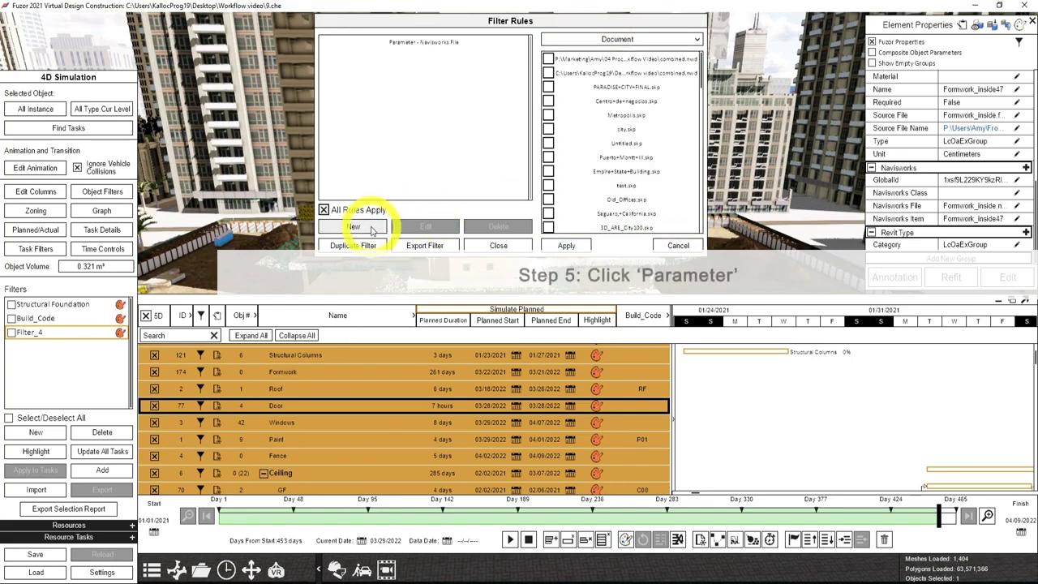
click(648, 38)
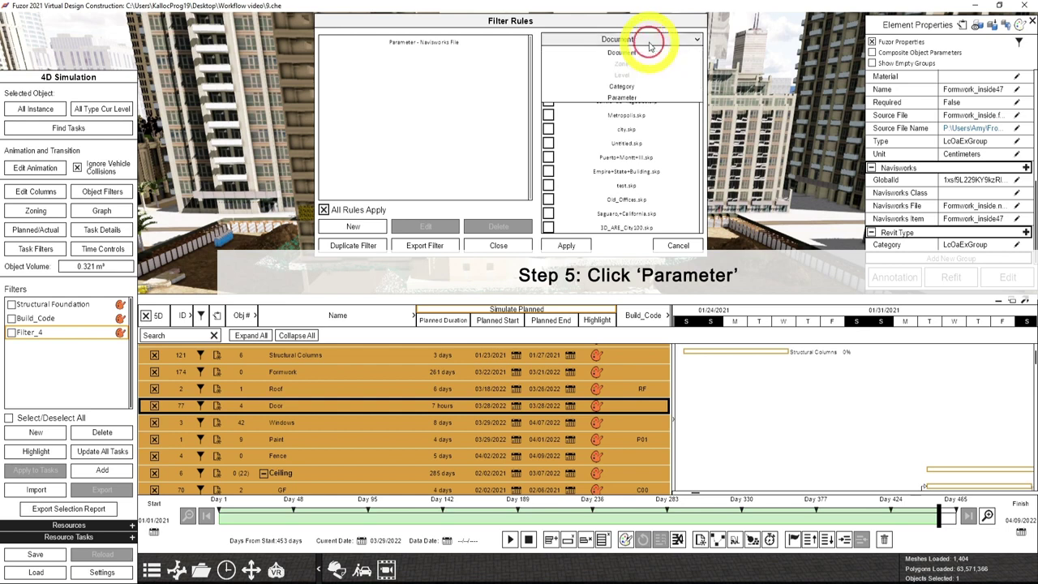
click(640, 98)
click(636, 115)
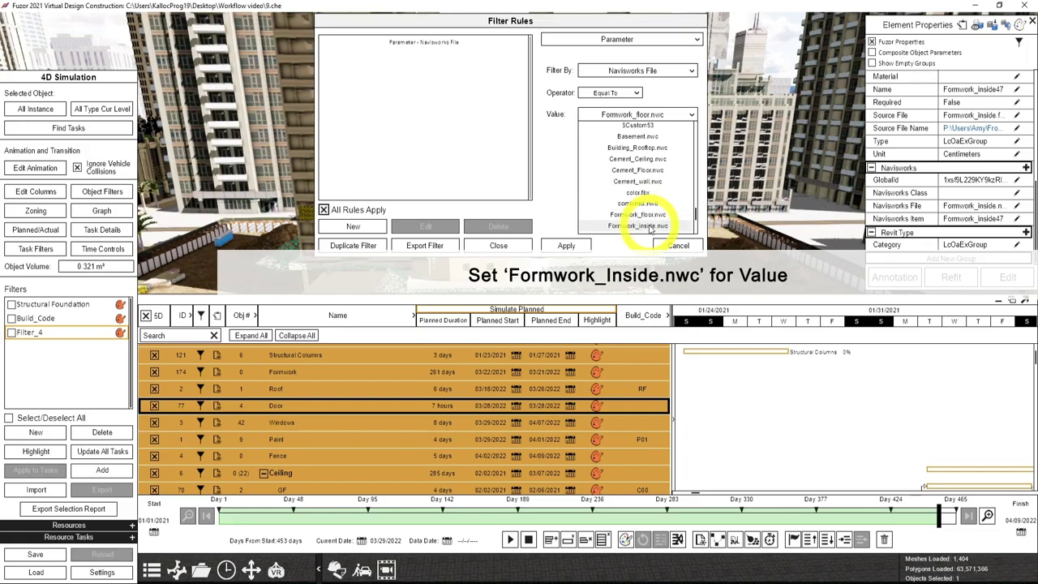
click(641, 226)
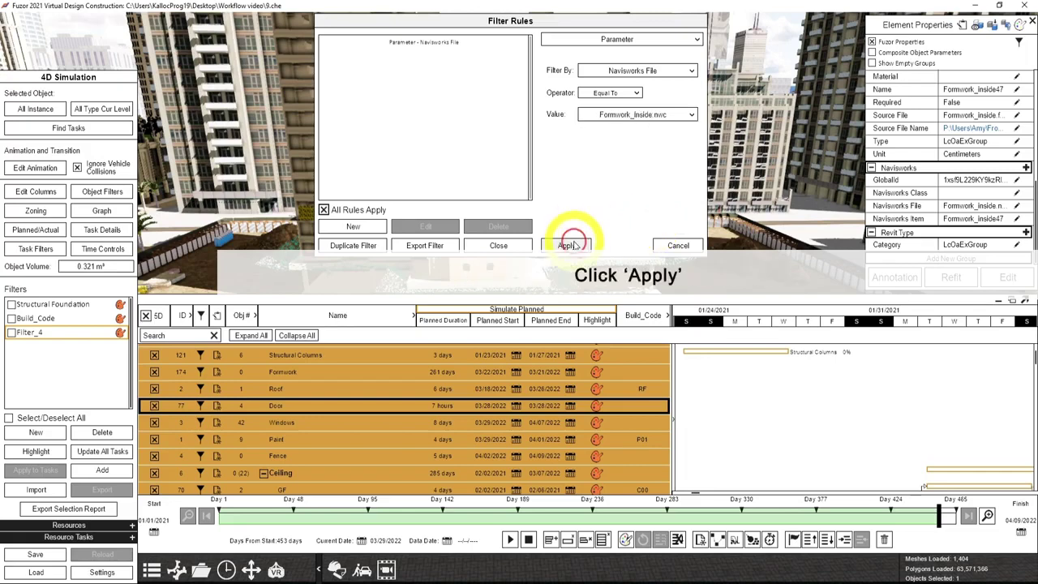
click(567, 245)
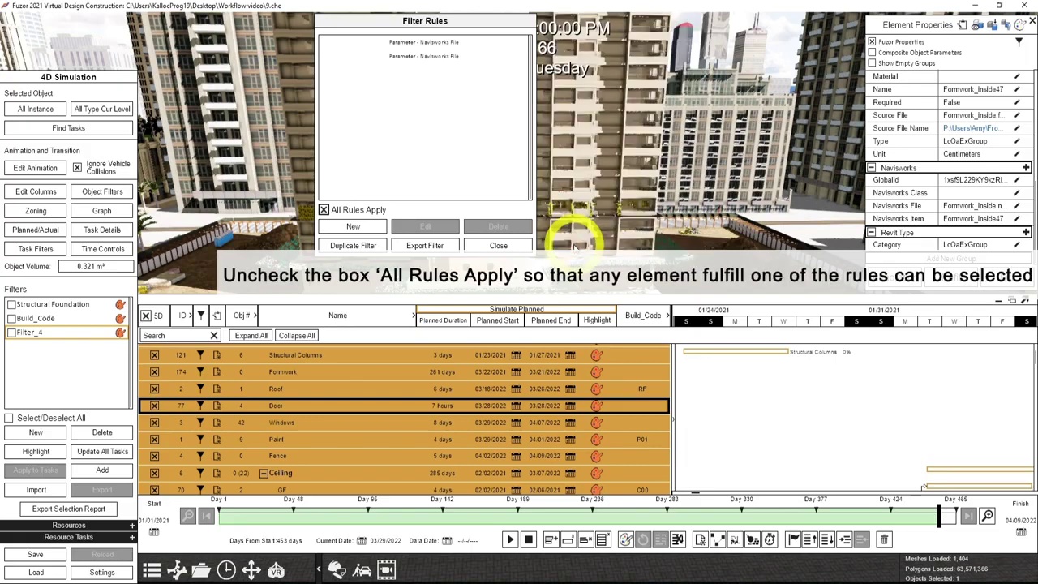
Make the filter match either rule and add its 523 highlighted objects to the Formwork task
click(324, 210)
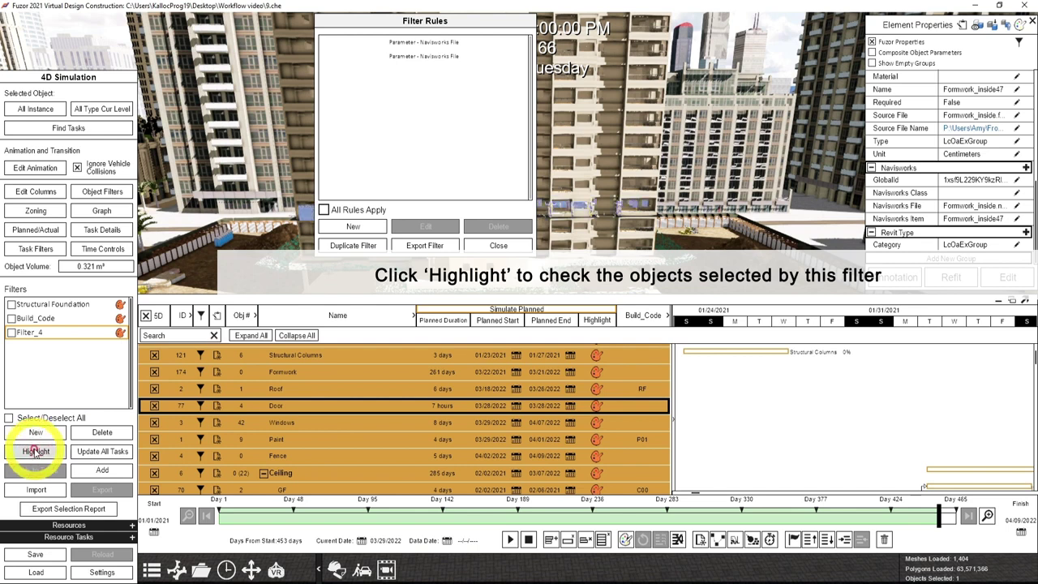
click(35, 452)
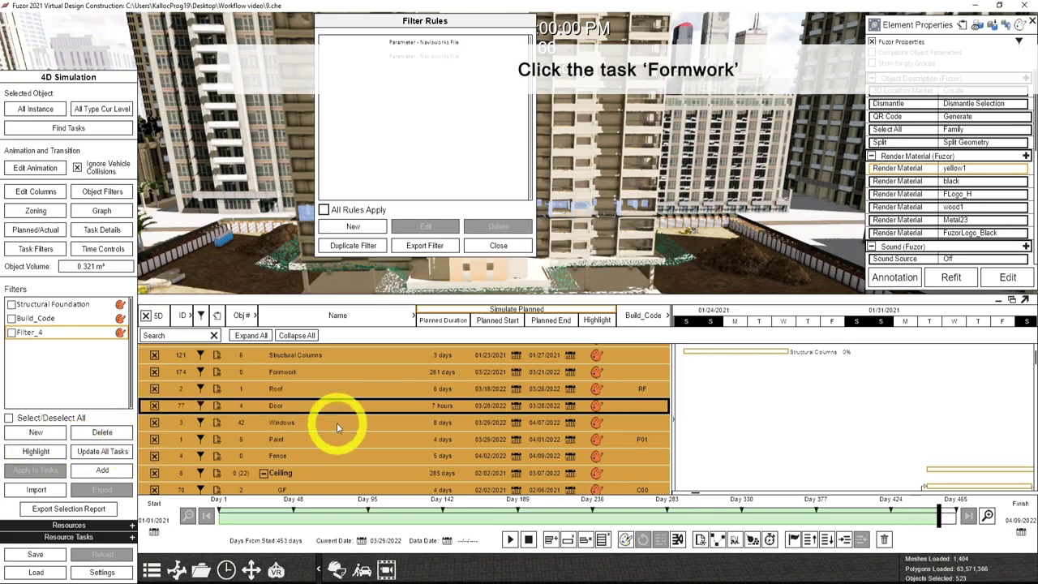
click(339, 376)
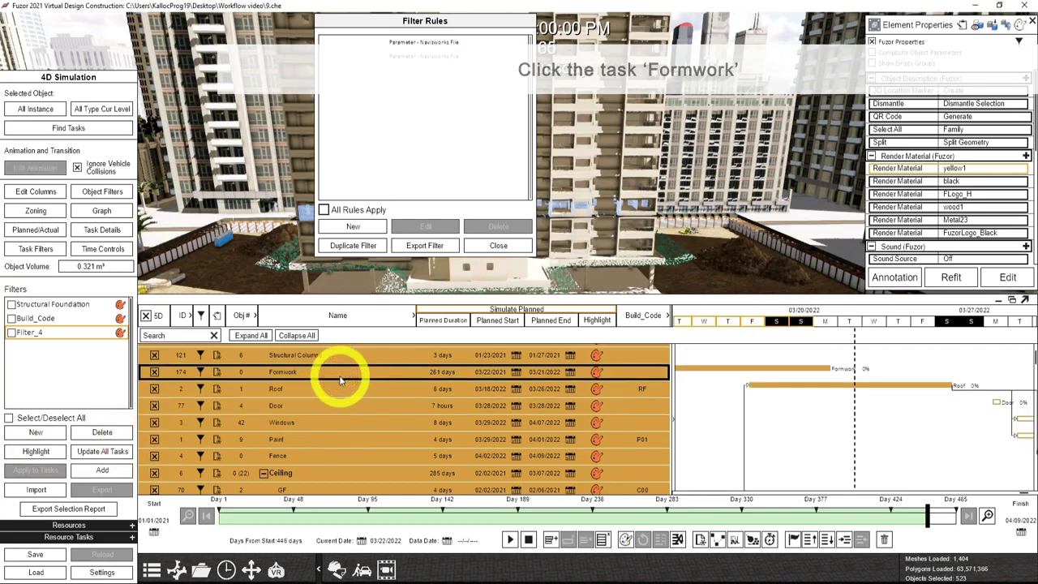
click(102, 470)
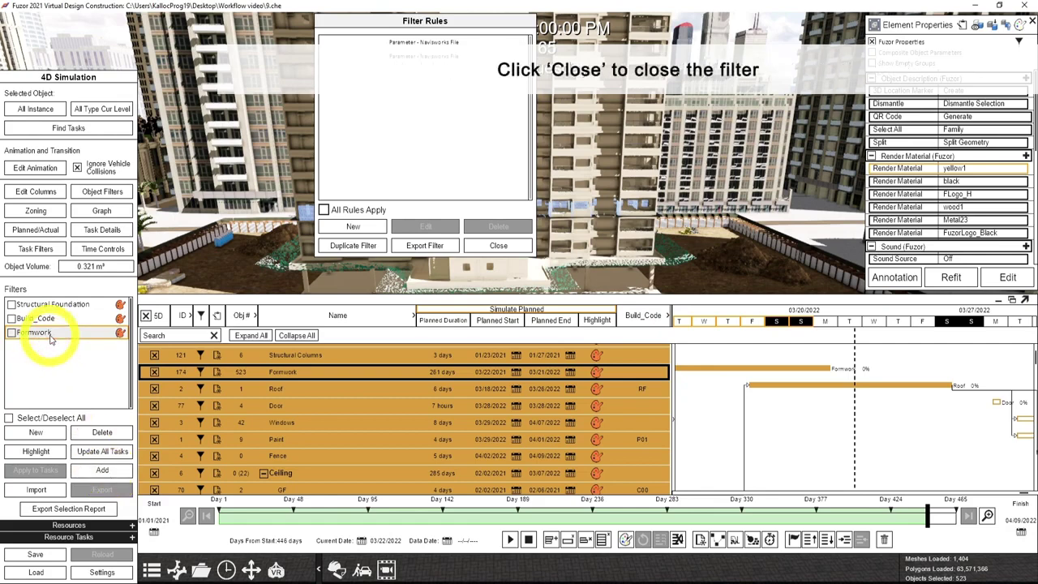
click(498, 245)
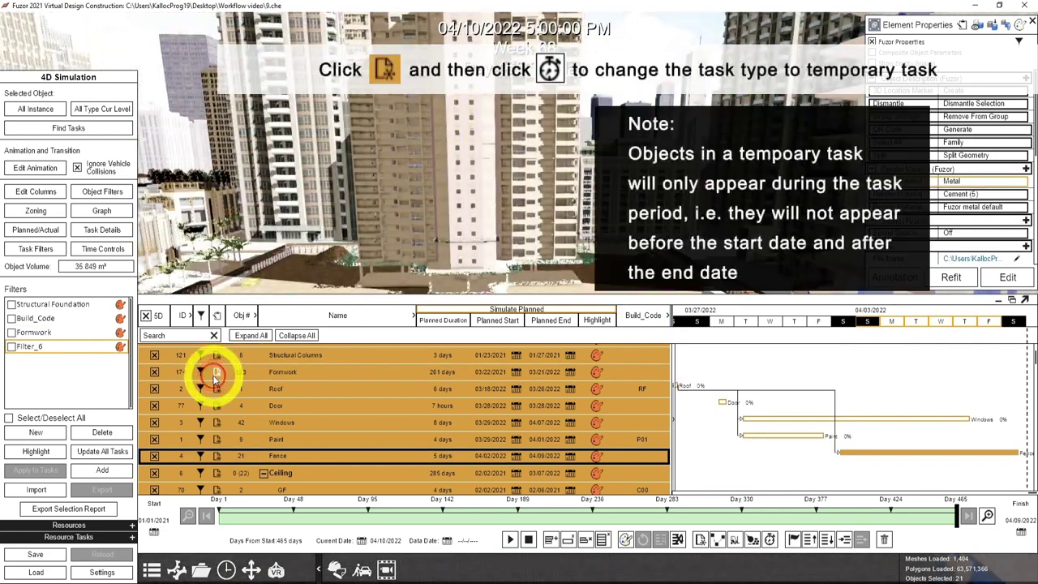
Set the Formwork task to the temporary (stopwatch) type and scrub the timeline to late 2021
click(217, 371)
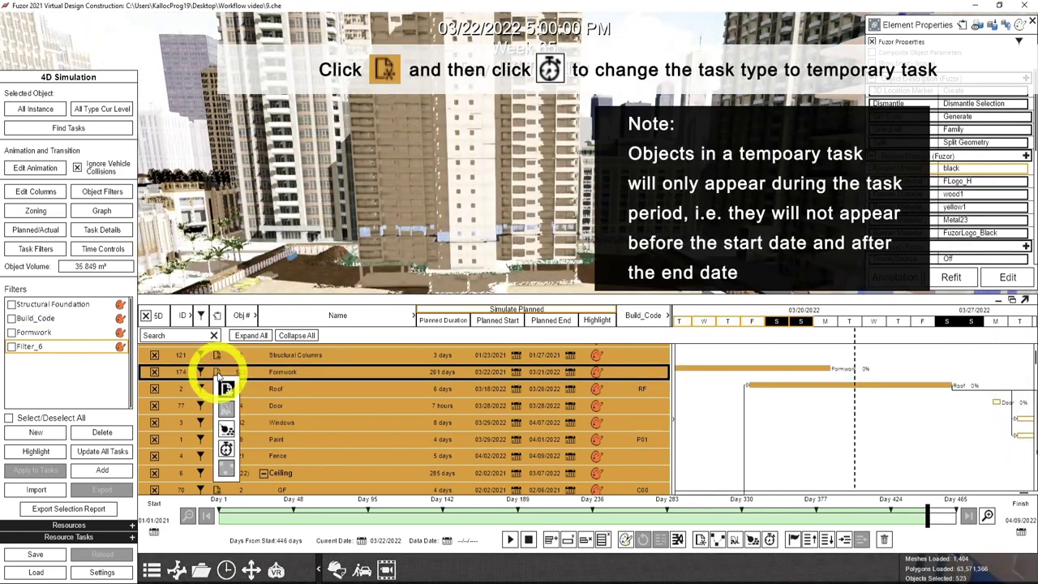
click(227, 450)
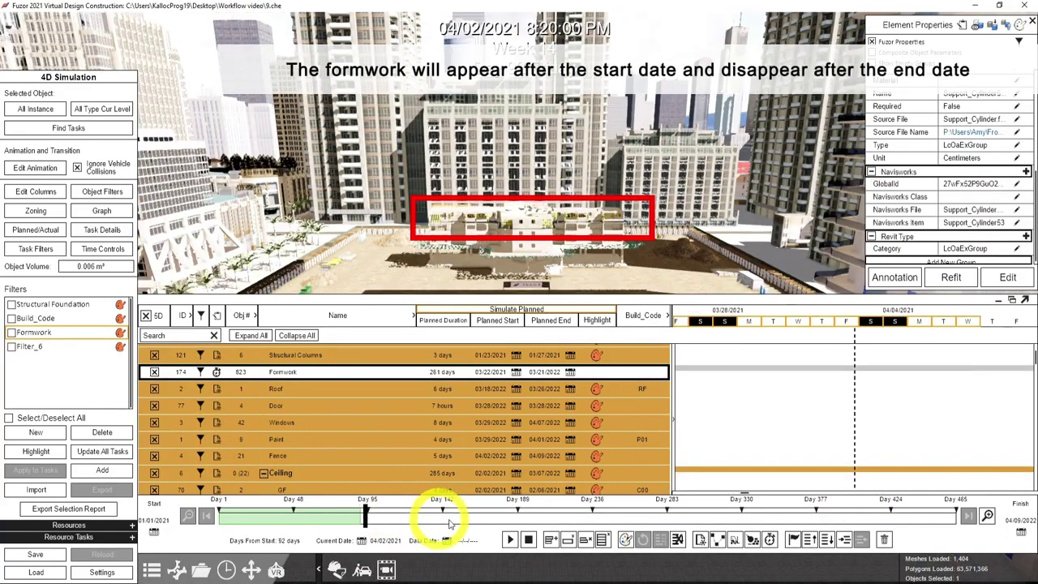
mouse_move(451, 523)
mouse_down()
mouse_move(752, 534)
mouse_move(947, 507)
mouse_up()
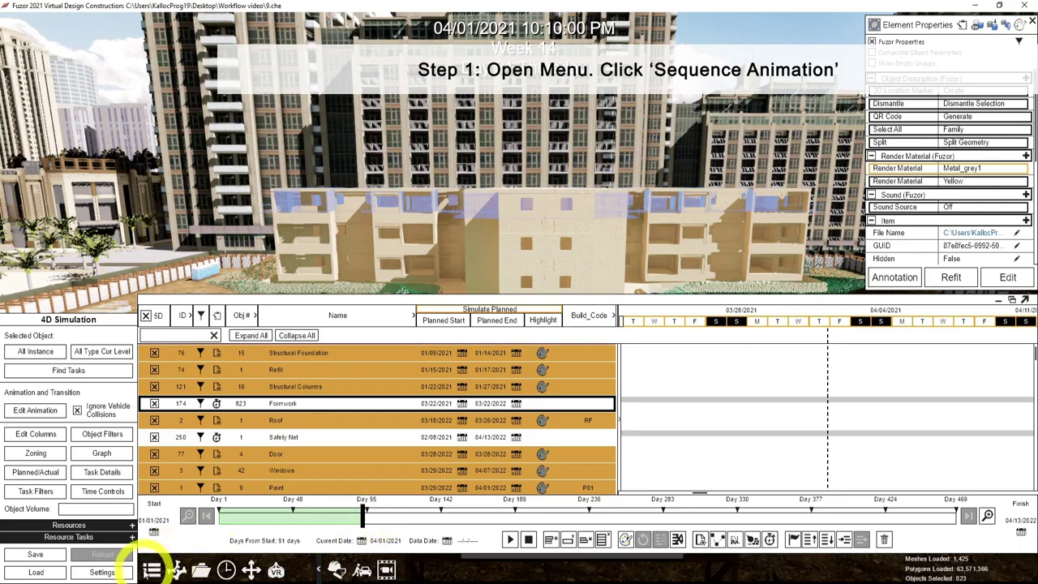
Create a new sequence animation from the sequence animation panel
click(152, 570)
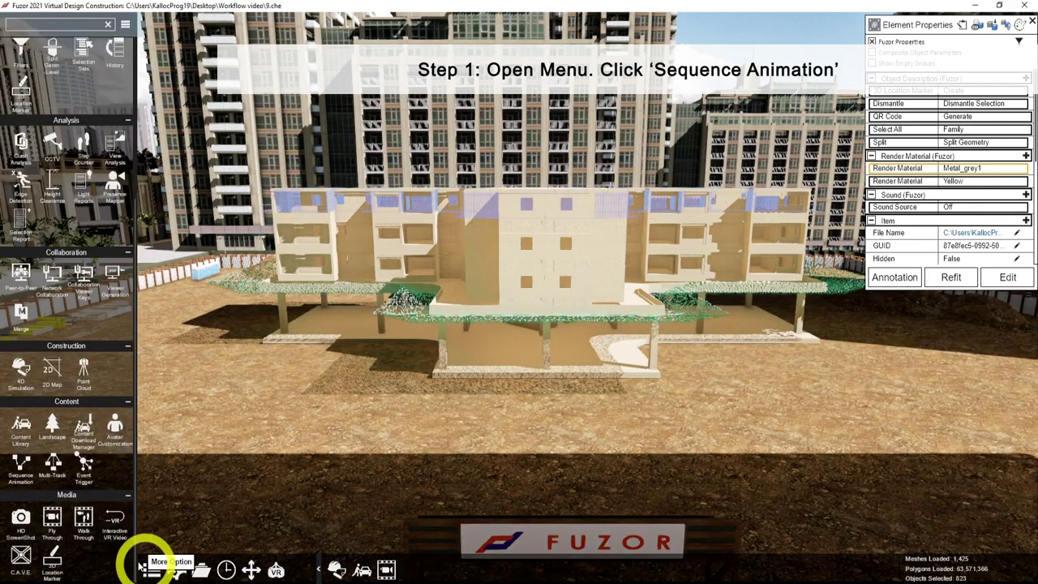
click(22, 466)
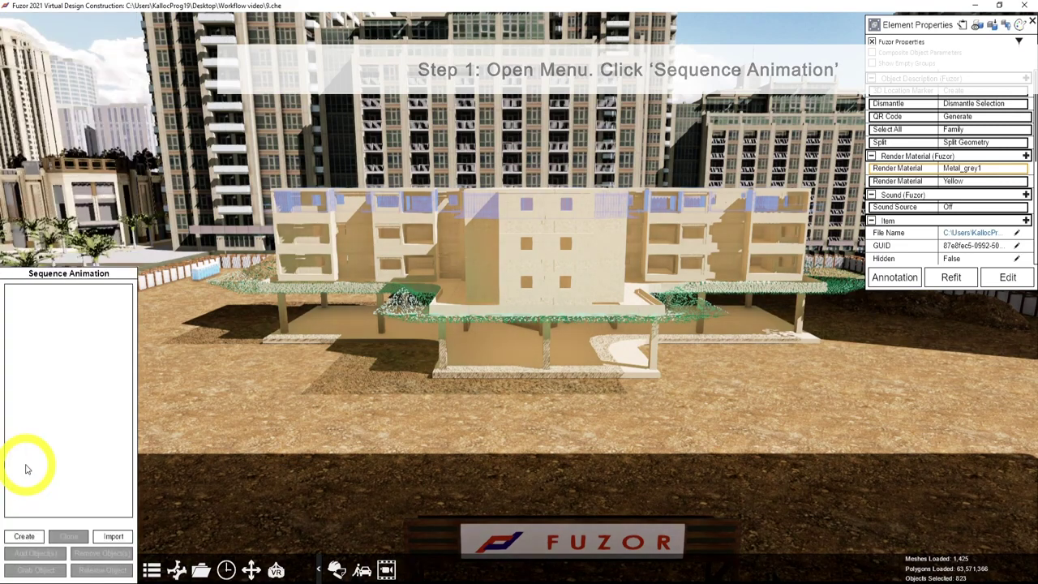
click(23, 537)
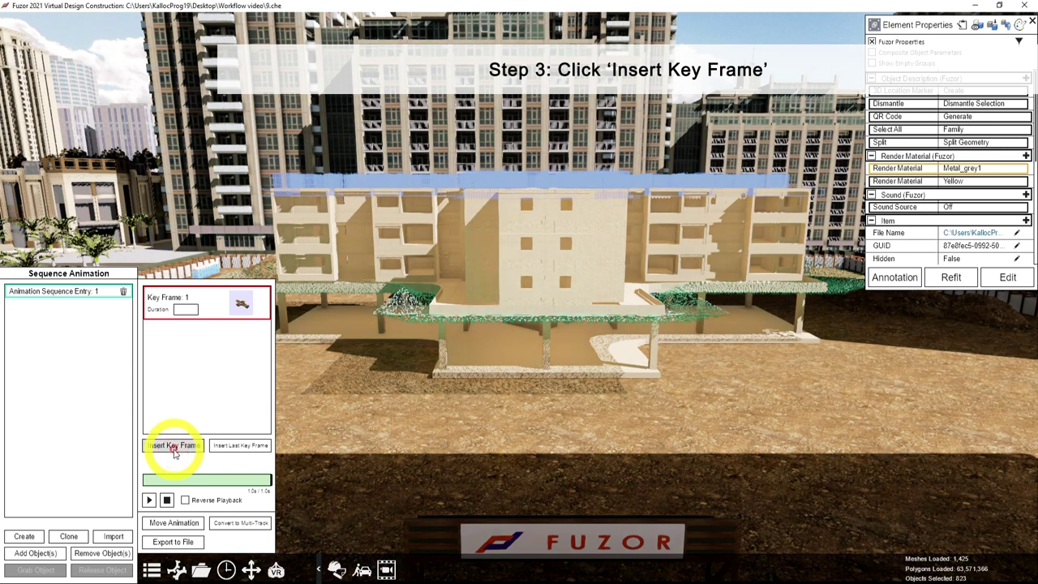
Add a second key frame with the formworks raised -3.305 m along Z
click(173, 449)
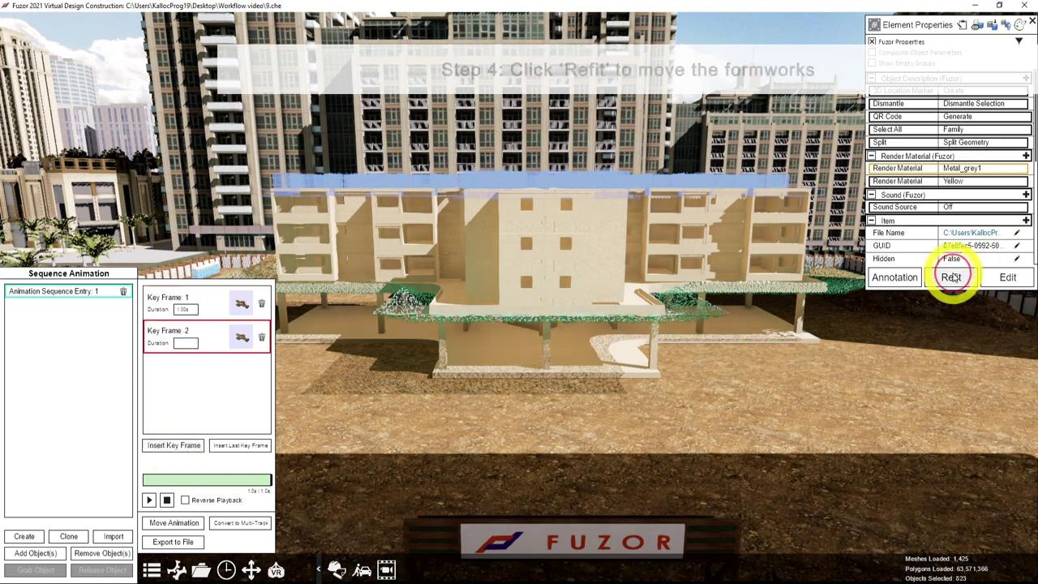
click(951, 277)
drag(526, 152, 540, 118)
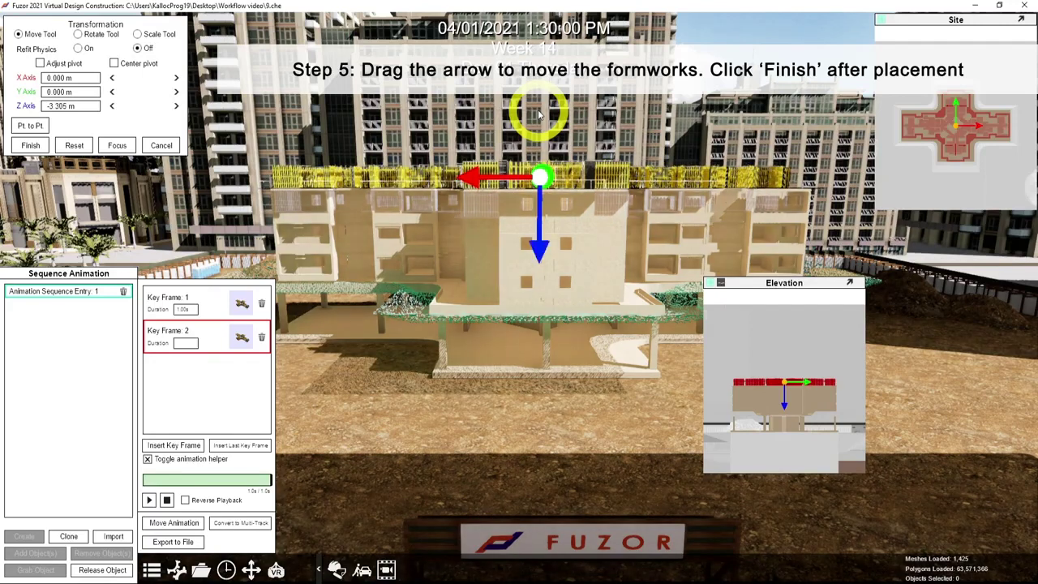
click(31, 147)
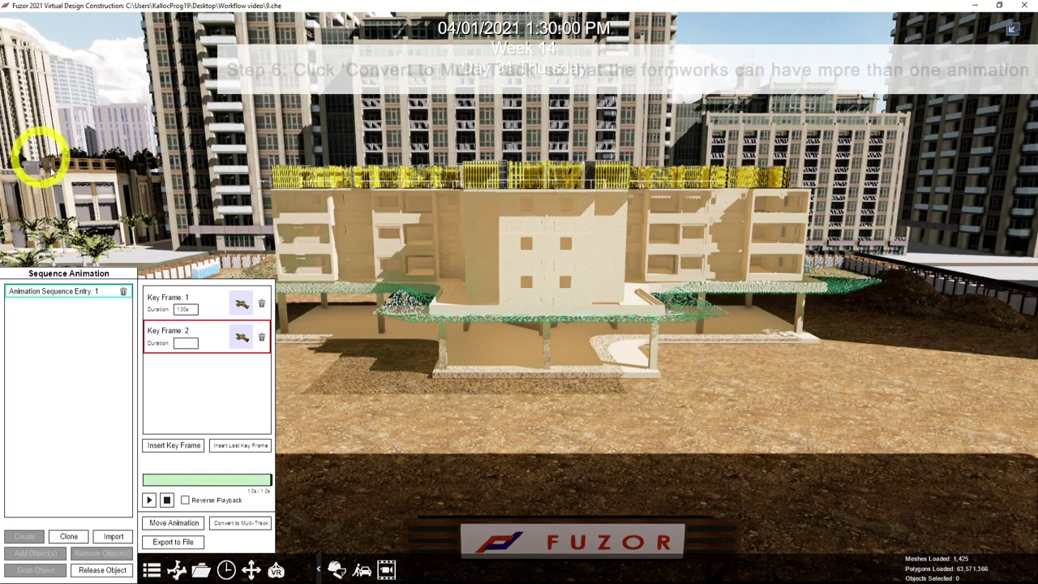
Convert the animation to a multi-track animation named Formwork
click(242, 523)
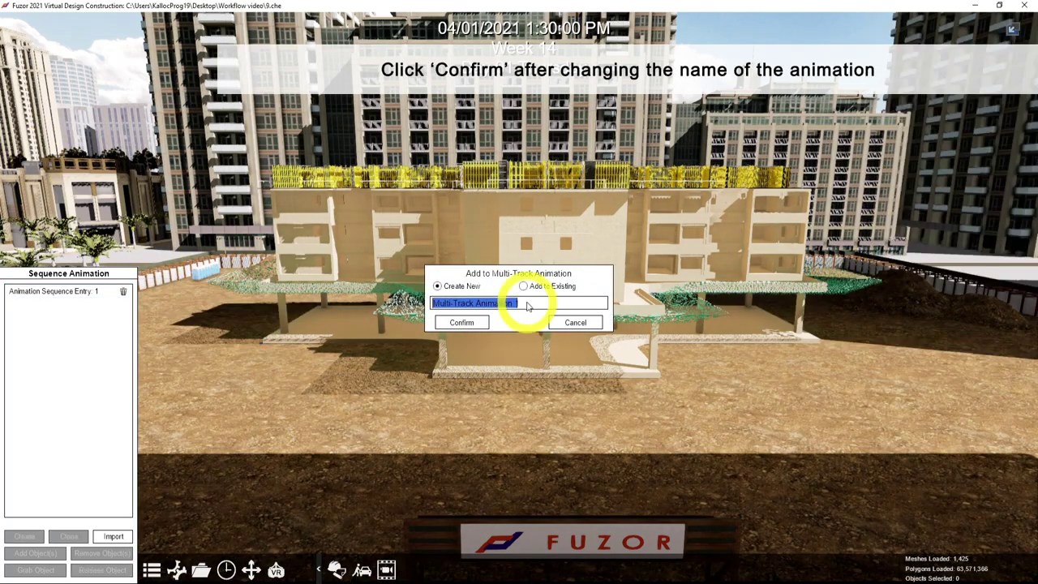
text(Formwork)
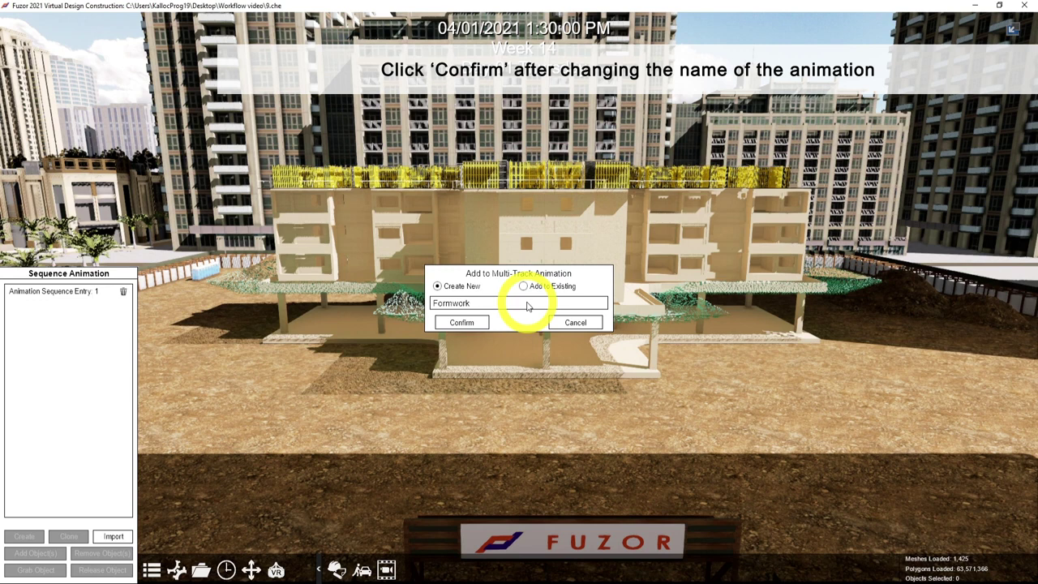
click(468, 324)
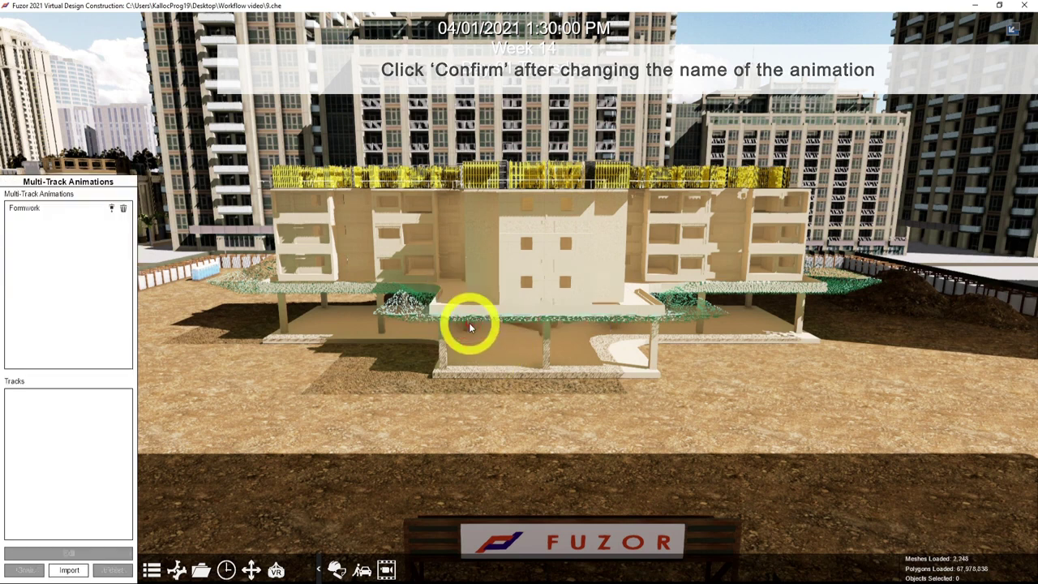
Rename the track '3 to 4', clone it, and start naming the copy '4 to 5'
click(33, 208)
double_click(59, 395)
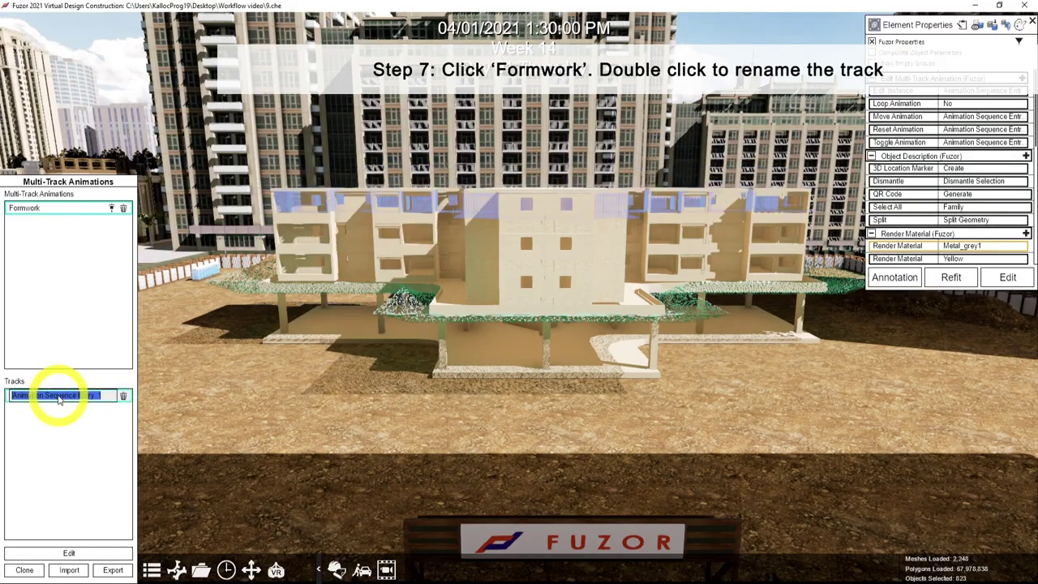
text(3 to 4)
click(22, 570)
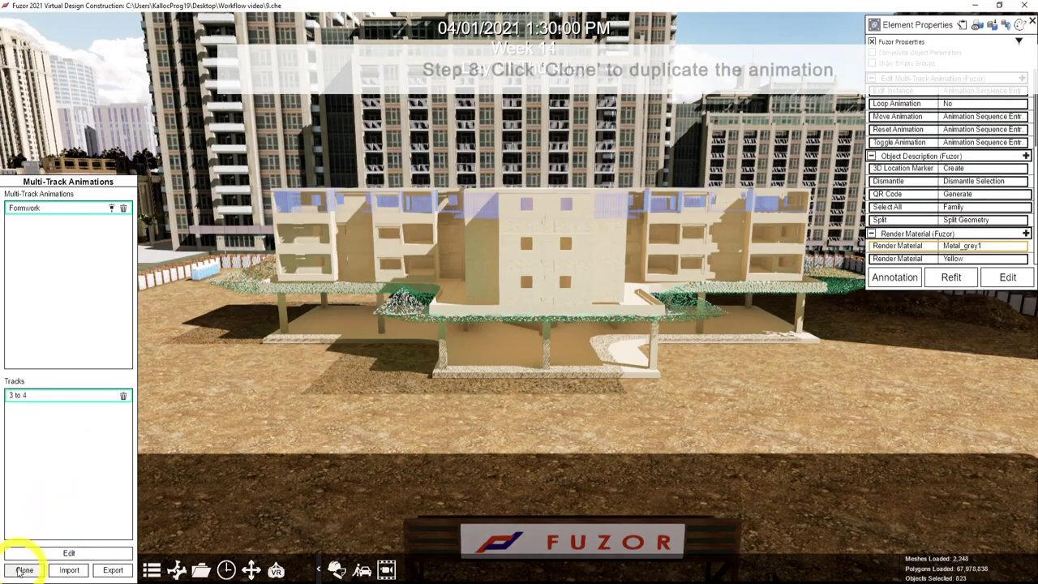
double_click(73, 409)
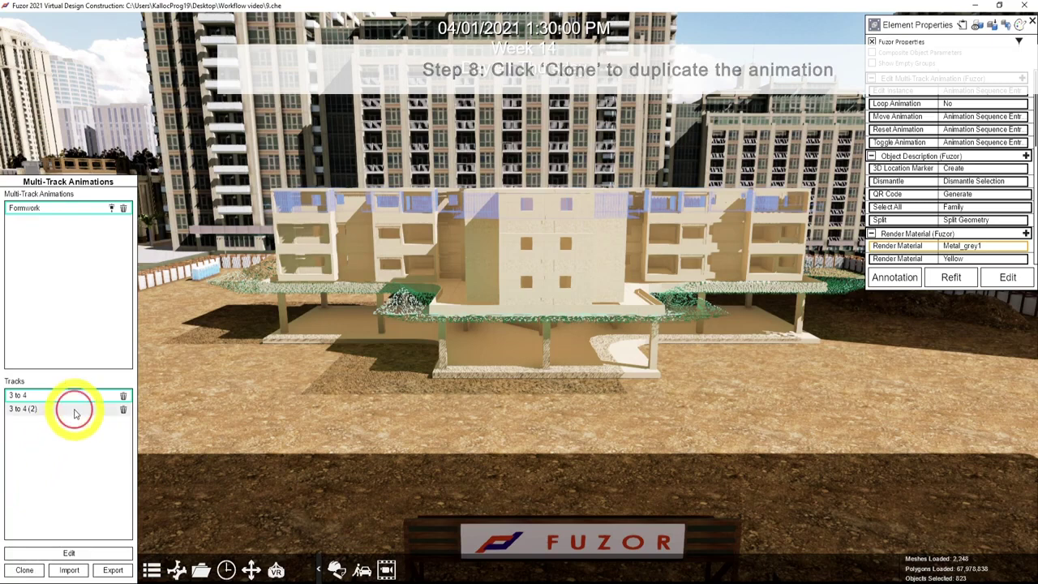
text(4 to 5)
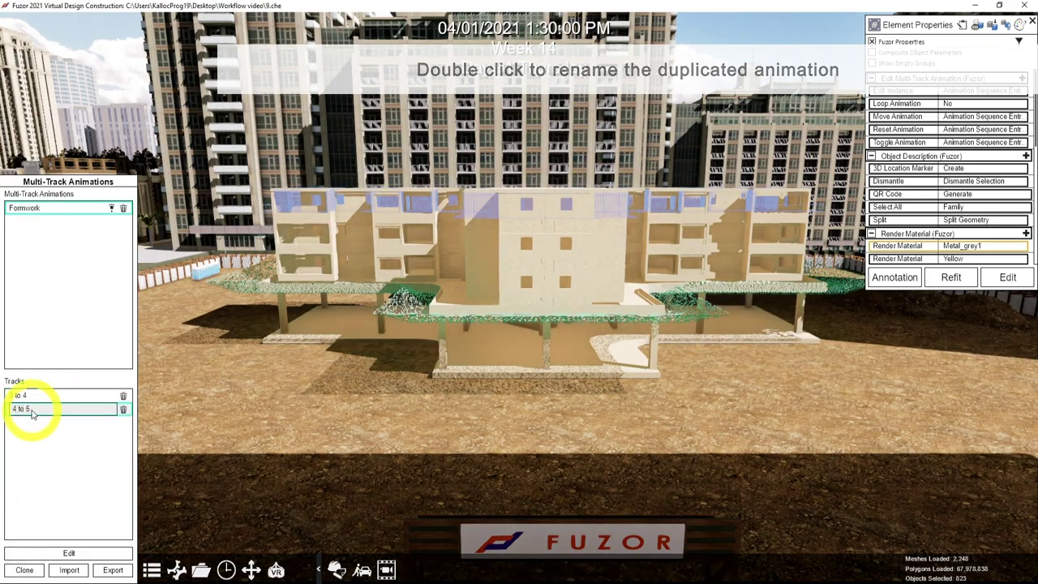
Name the copied track '4 to 5' and open its key frames for editing
key(Return)
click(31, 411)
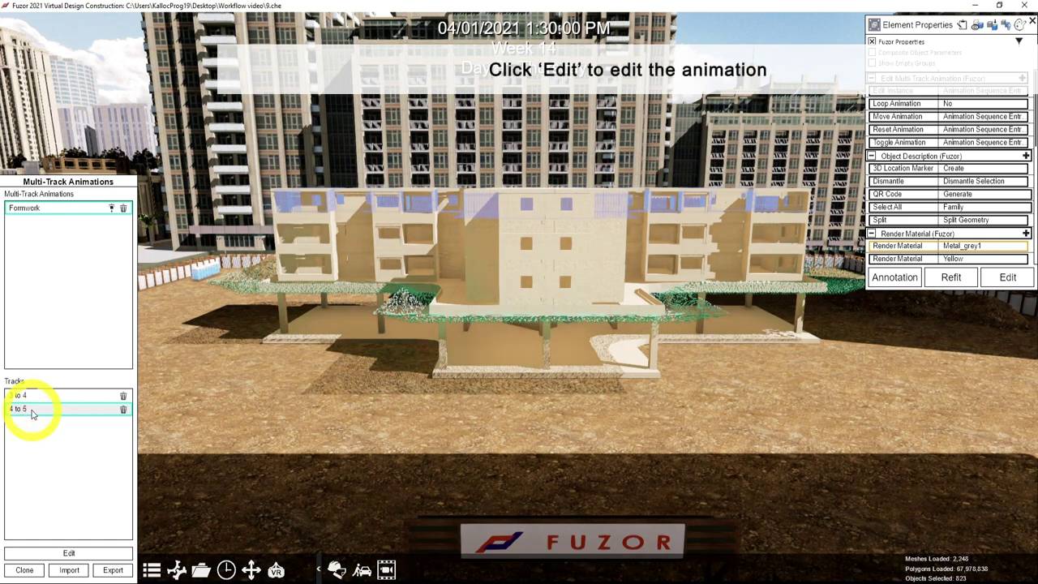
click(69, 554)
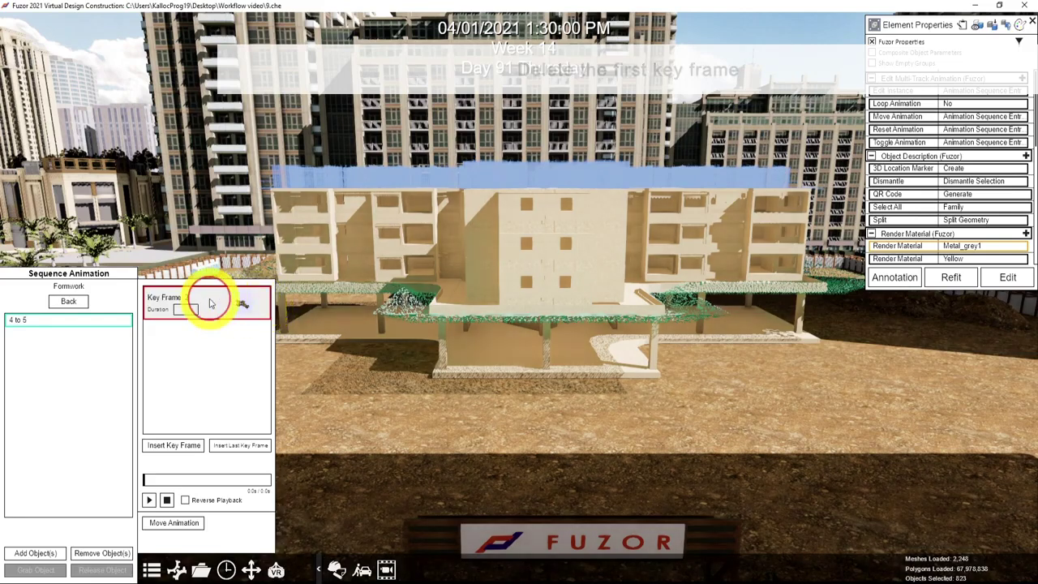
Add a Week 17 key frame raising the formworks -4.517 m along Z
click(242, 303)
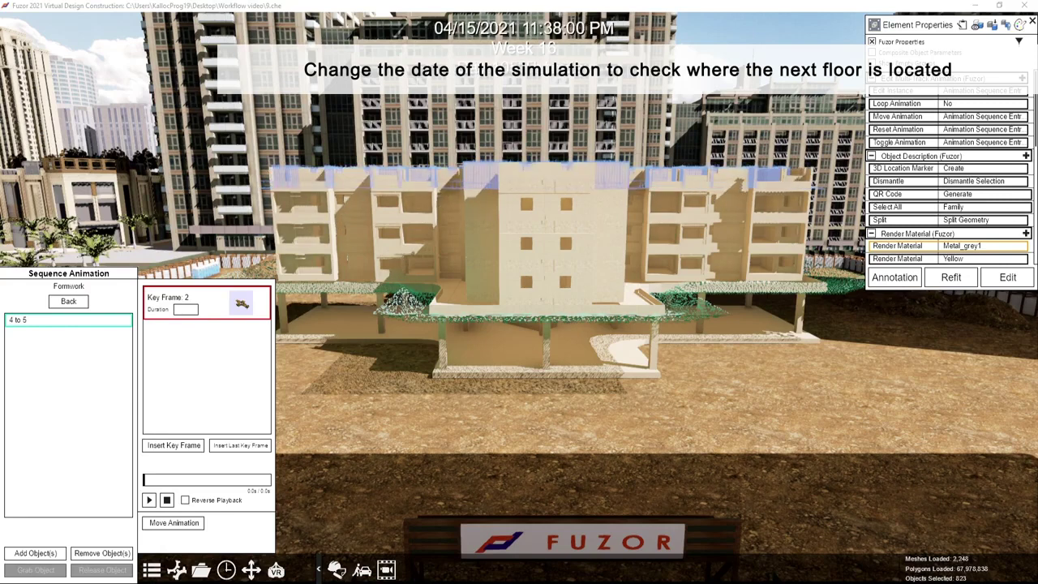
click(172, 446)
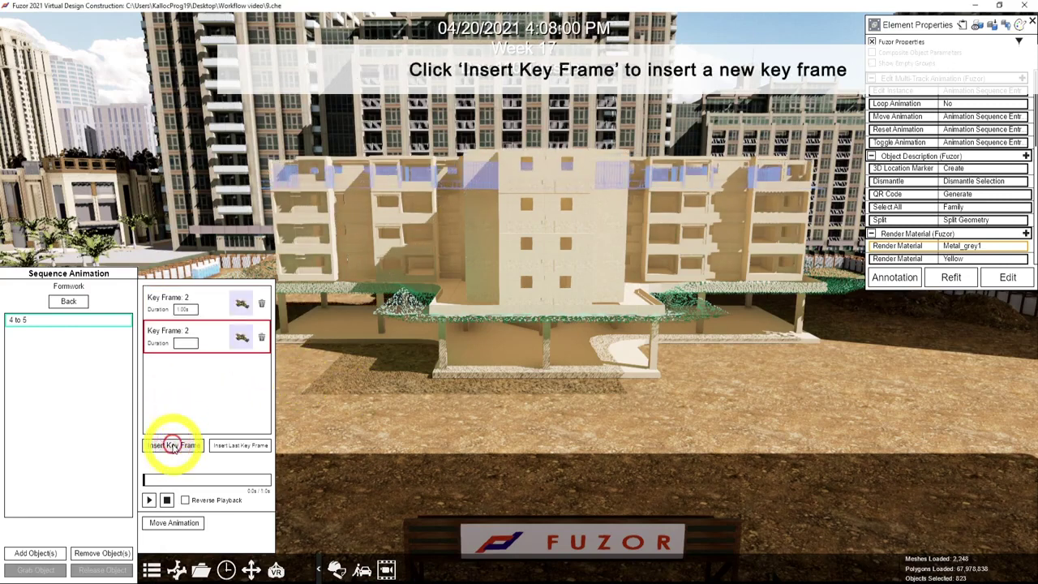
click(953, 277)
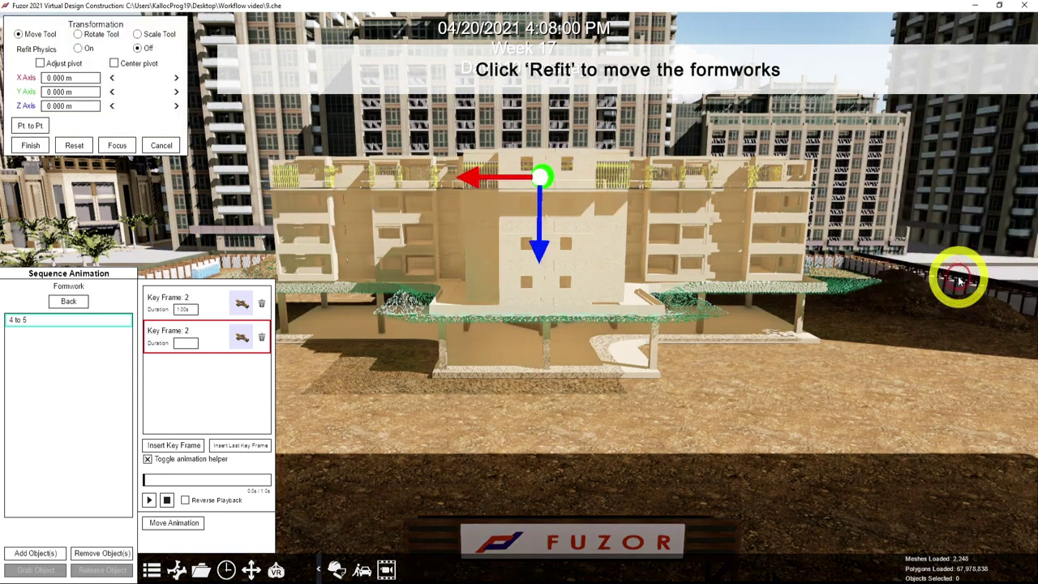
drag(539, 234, 540, 225)
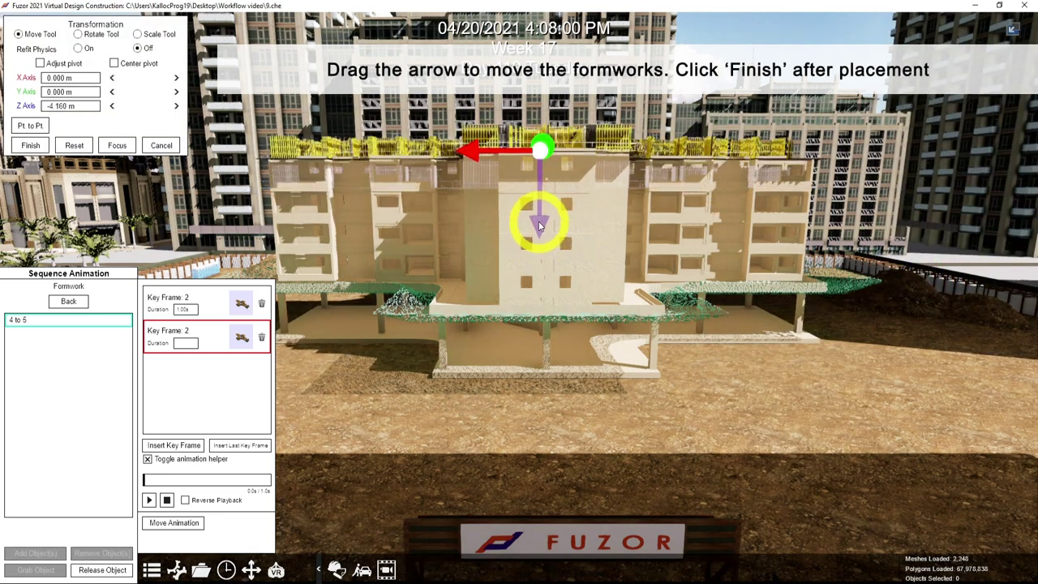
click(31, 145)
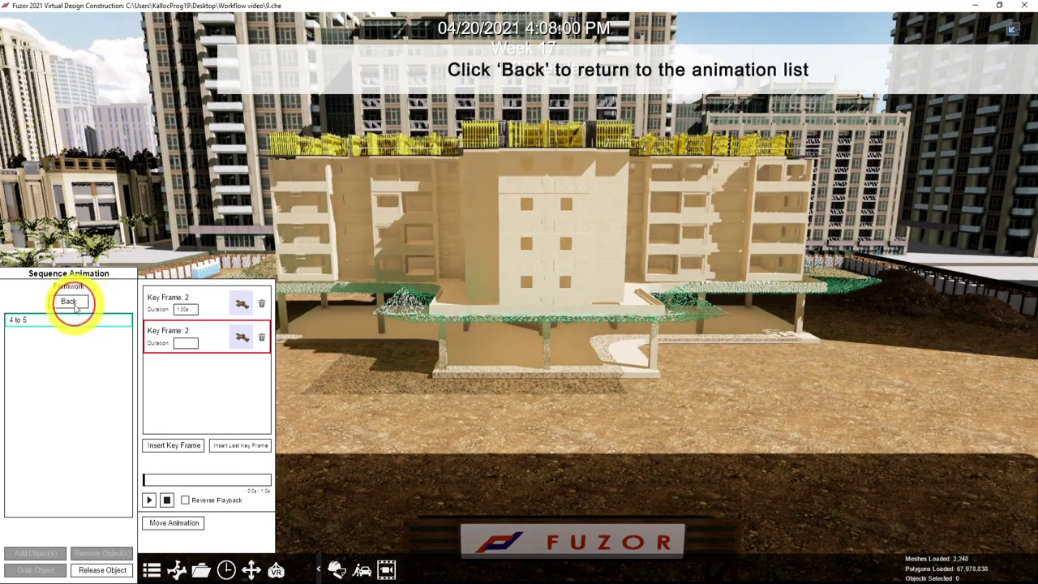
click(69, 301)
Clone the 4 to 5 track as 5 to 6 and delete its first key frame
click(25, 570)
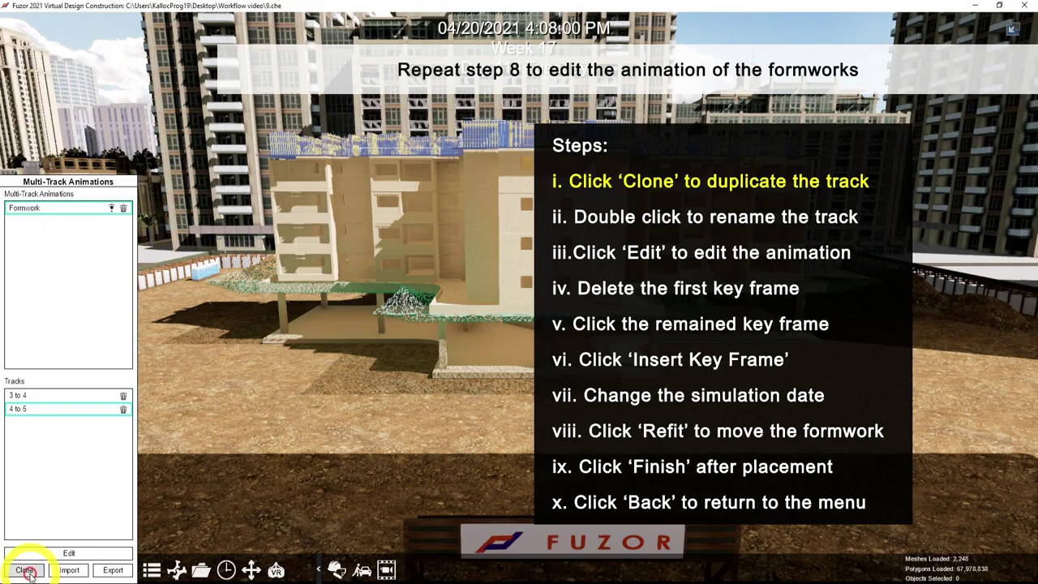
click(69, 422)
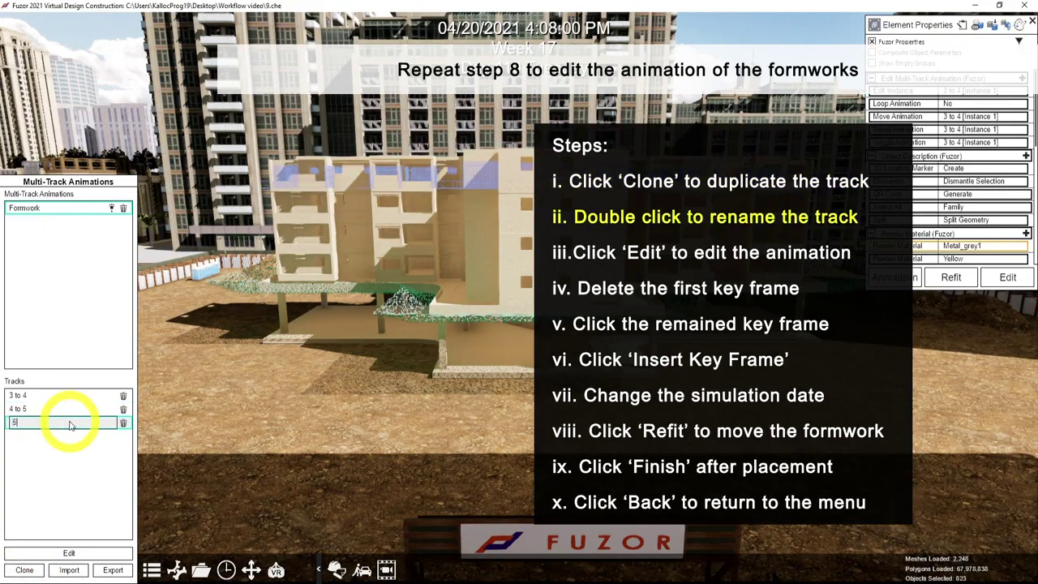
click(69, 553)
click(222, 306)
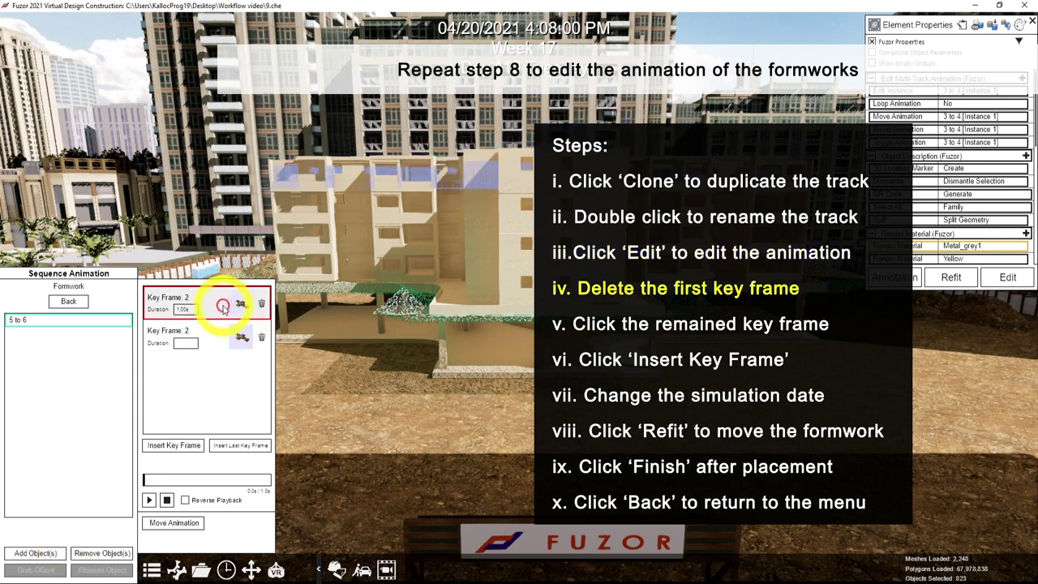
click(264, 304)
click(208, 304)
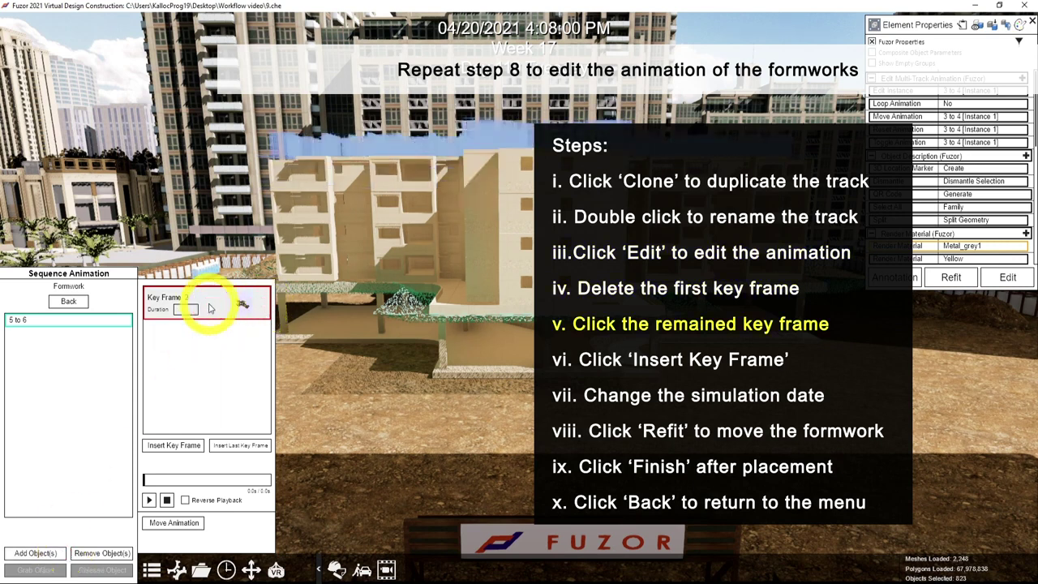
Add a Week 20 key frame raising the formworks -4.590 m along Z
click(172, 445)
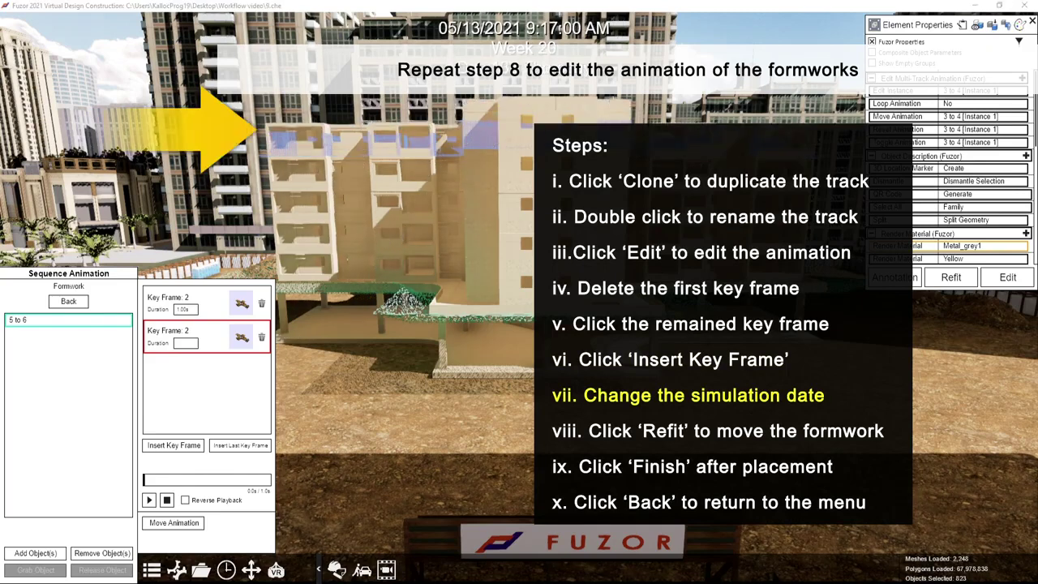
click(951, 278)
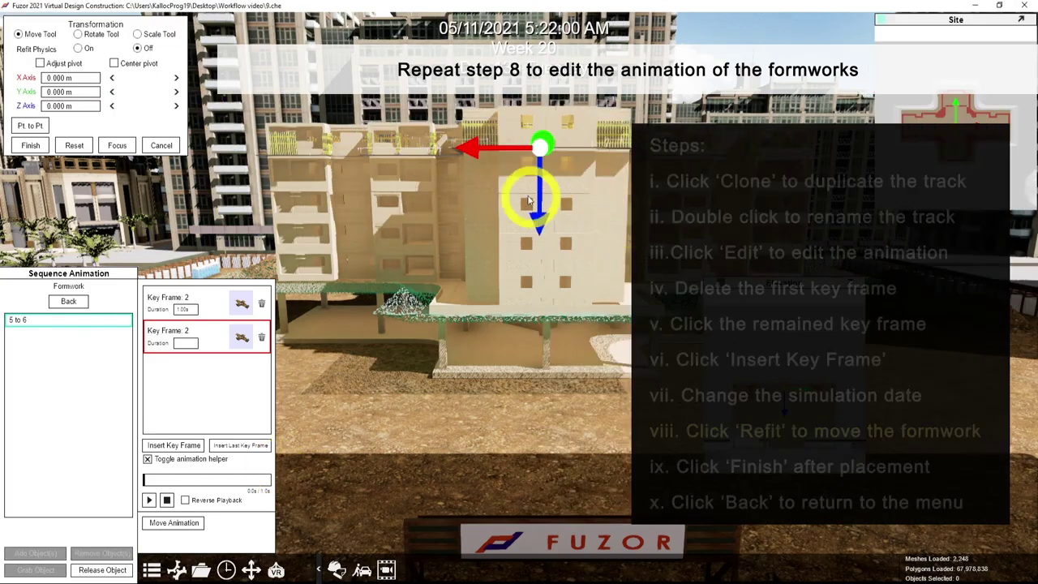
mouse_move(537, 220)
mouse_down()
mouse_move(536, 190)
mouse_move(552, 191)
mouse_move(136, 226)
mouse_up()
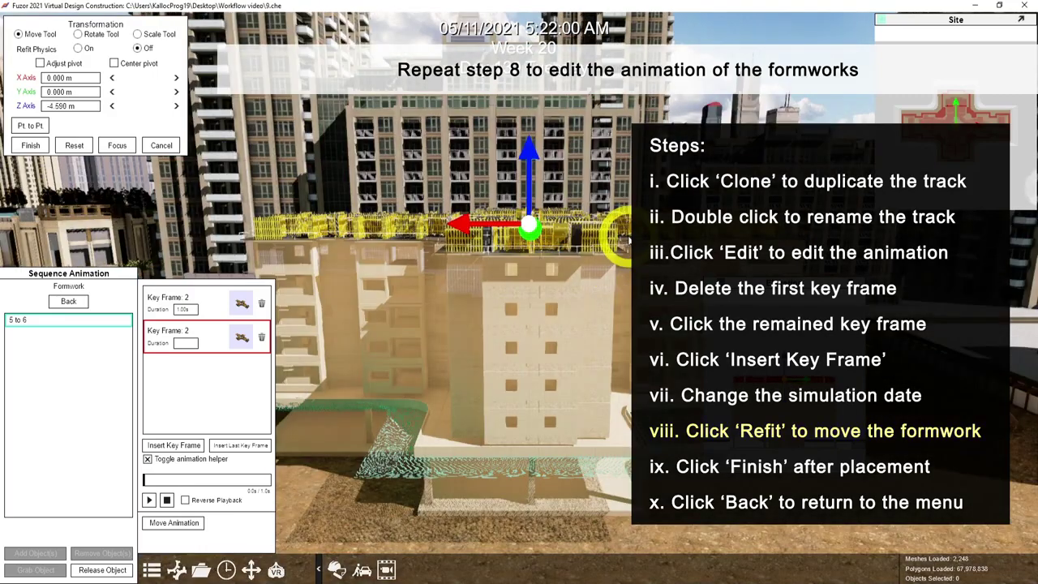
click(30, 145)
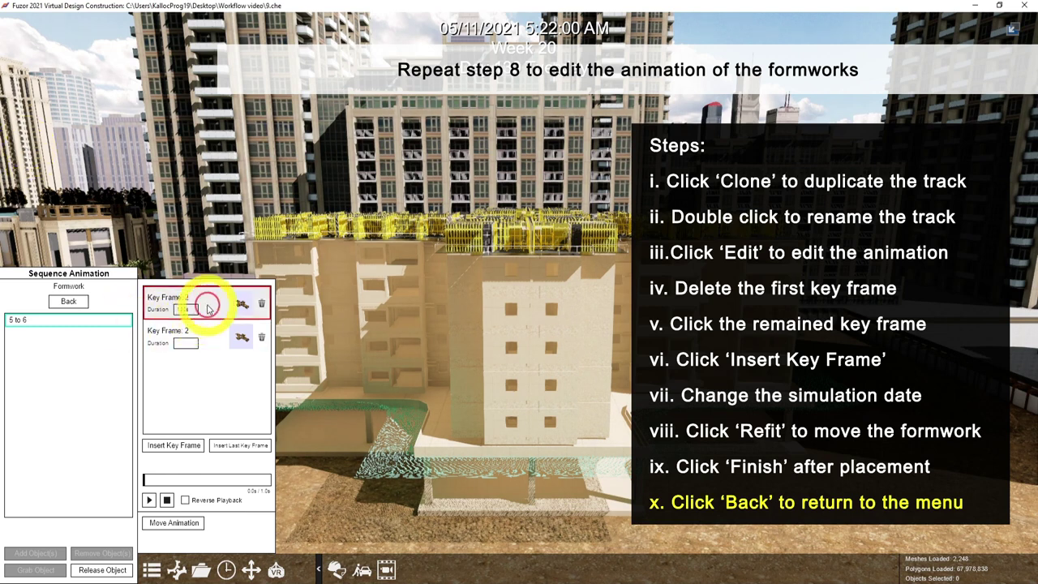
click(219, 336)
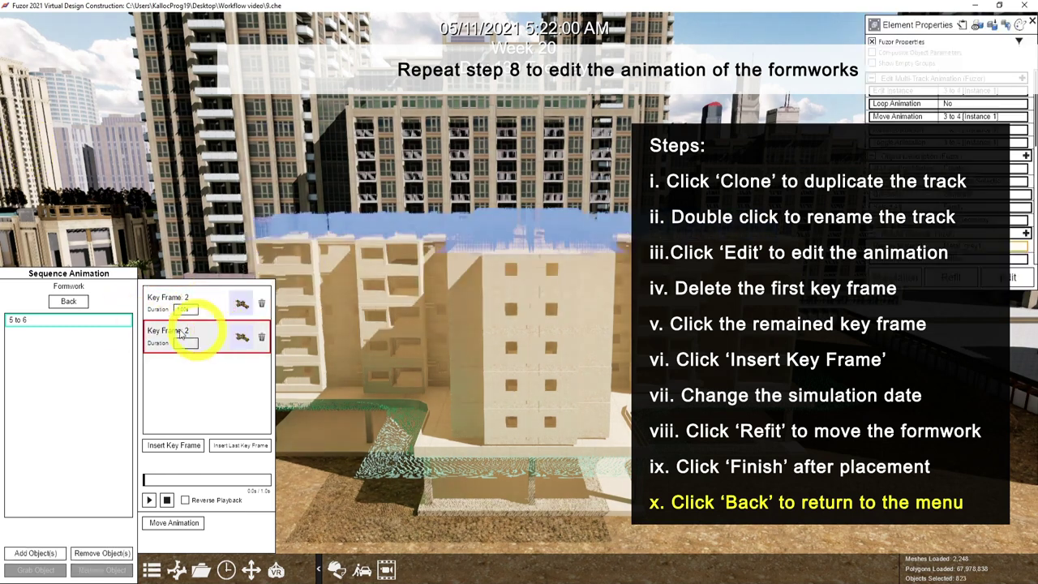
click(82, 304)
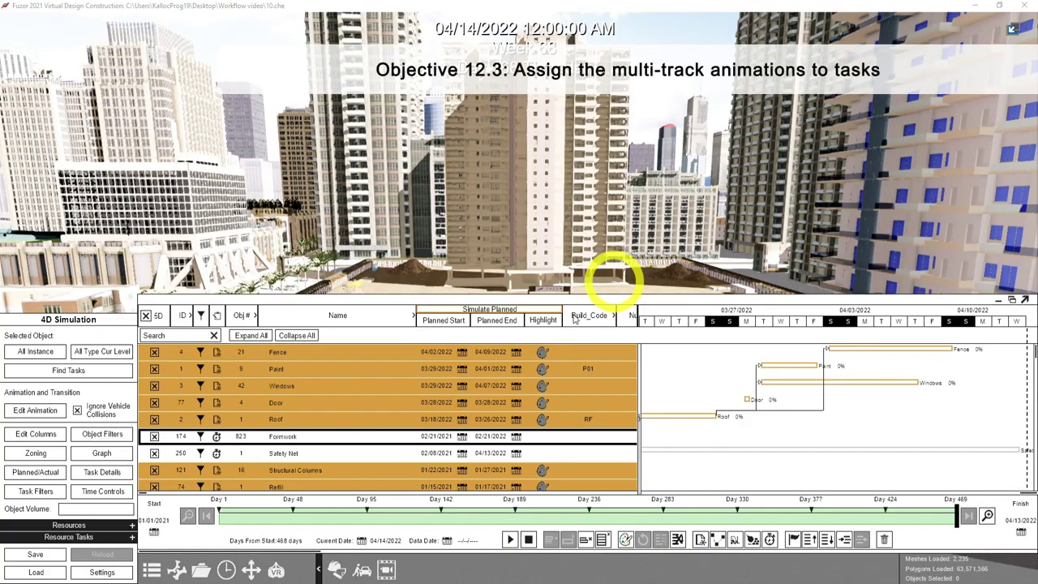
Create new sequence animation tasks and rename task 307 to '1 to 2F'
click(405, 442)
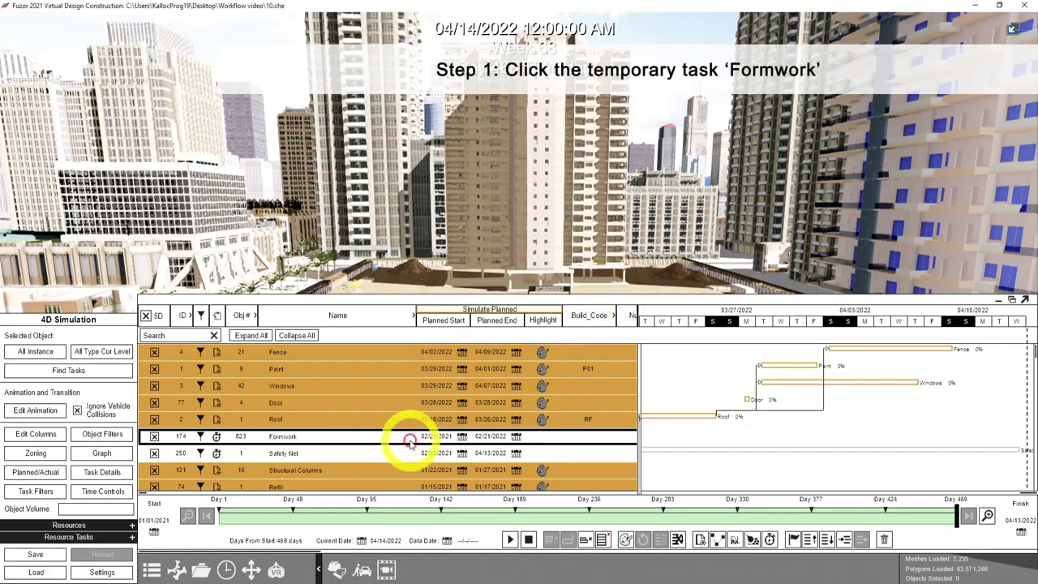
click(717, 541)
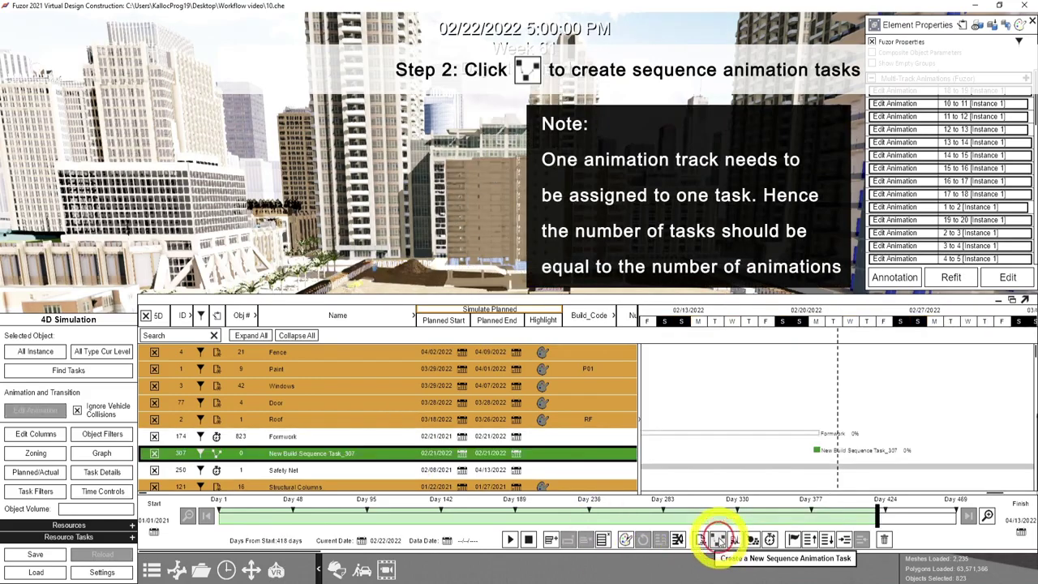
click(717, 540)
click(717, 540)
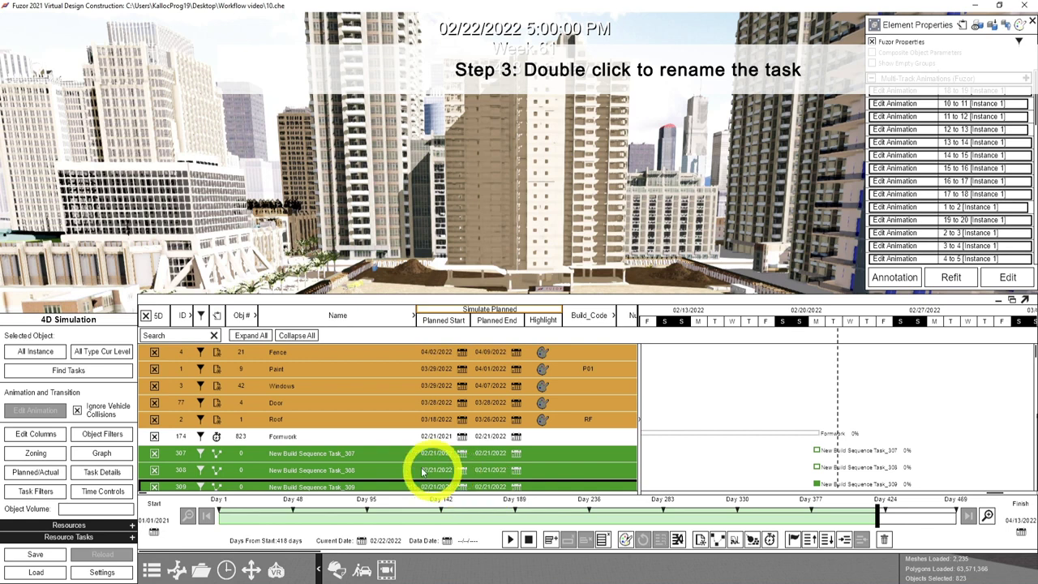
click(355, 456)
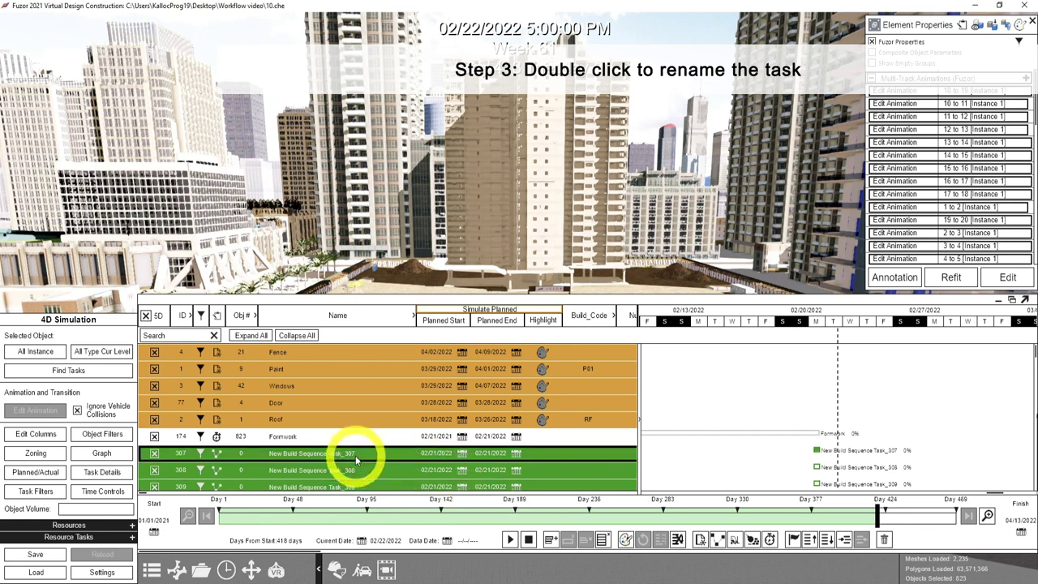
double_click(355, 456)
text(1 to 2F)
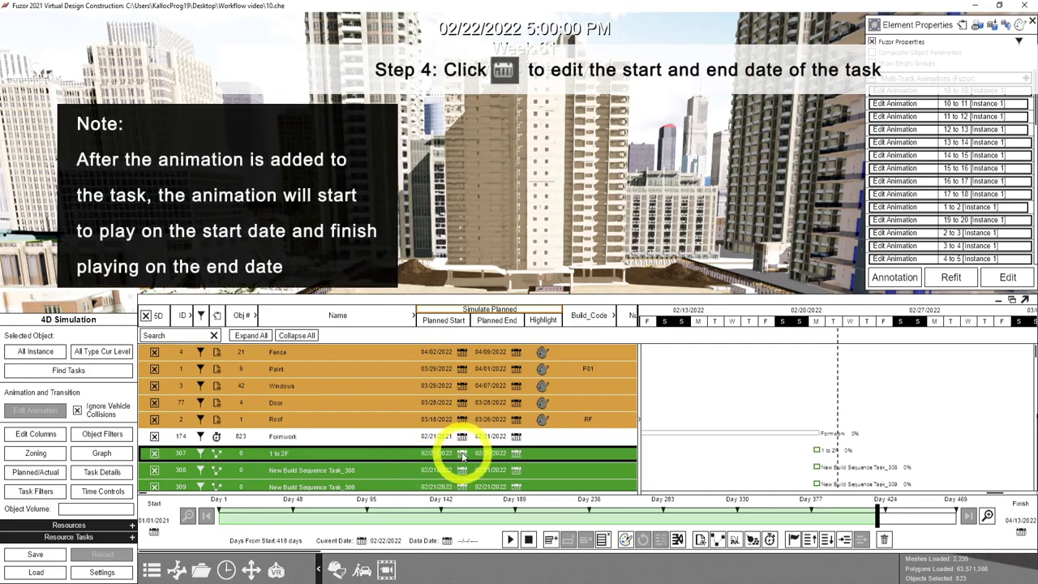
Date the 1 to 2F task from 03/09/2021 to 03/12/2021
click(461, 454)
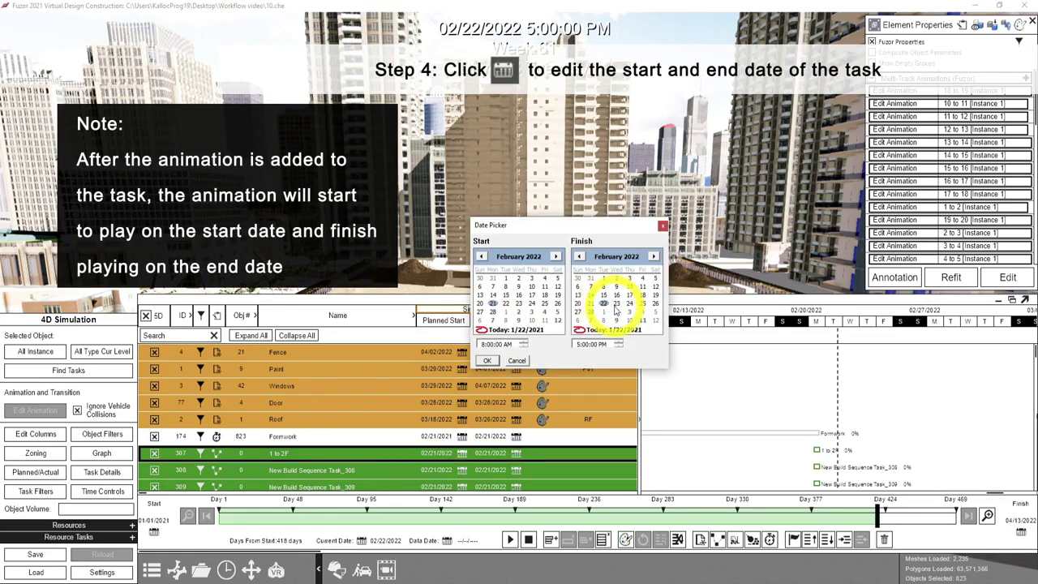
click(536, 256)
click(549, 259)
click(633, 257)
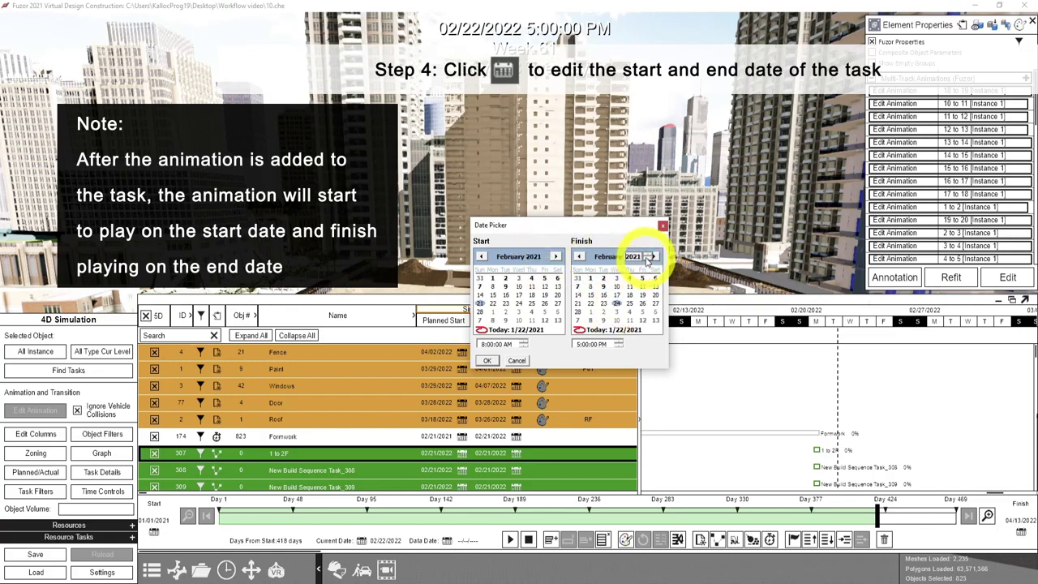
click(488, 360)
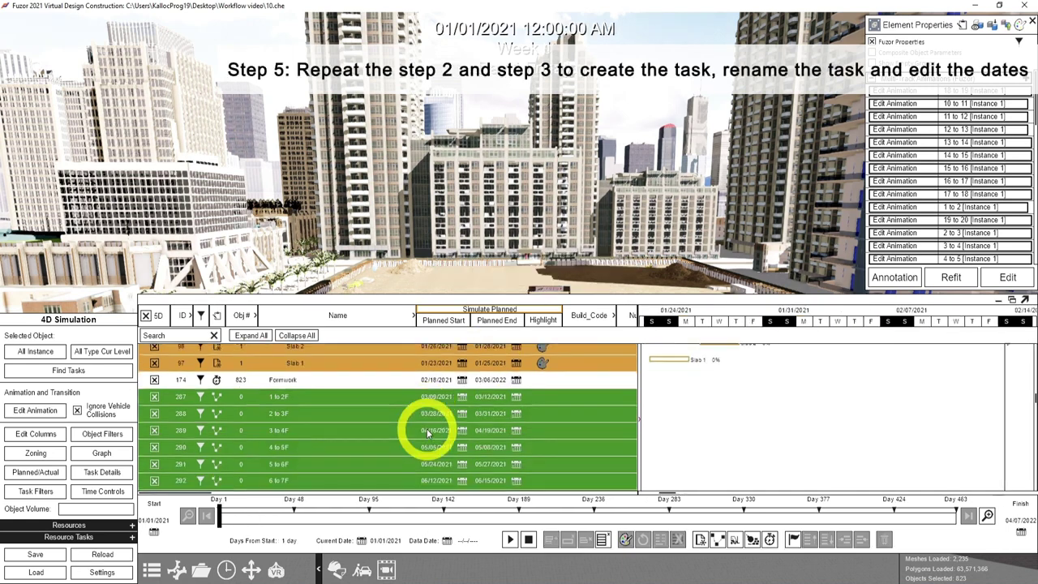
scroll(428, 432, down, 1)
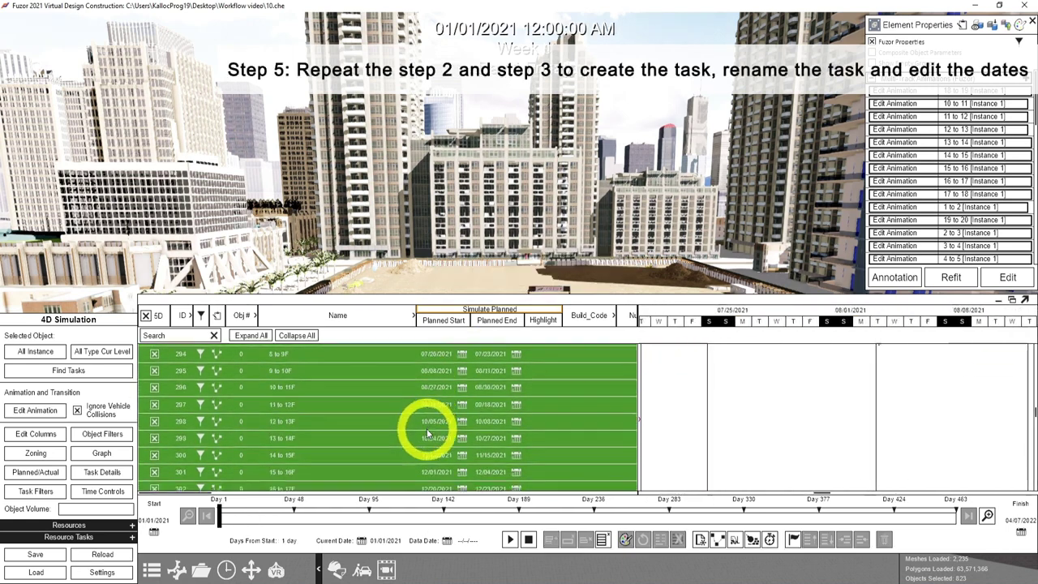
click(386, 395)
click(566, 381)
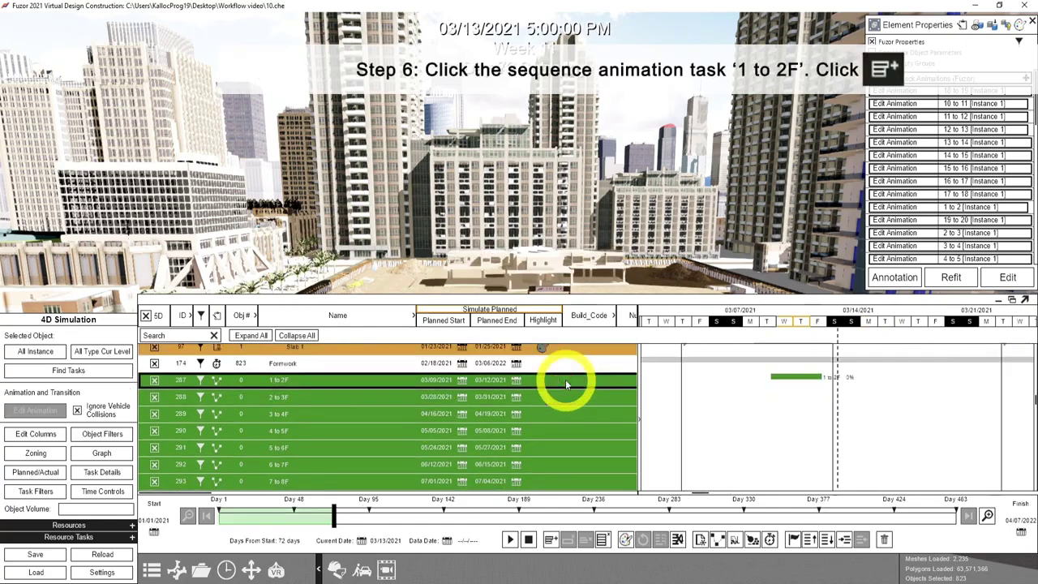
Attach the 1 to 2 formwork animation to the 1 to 2F task
click(552, 541)
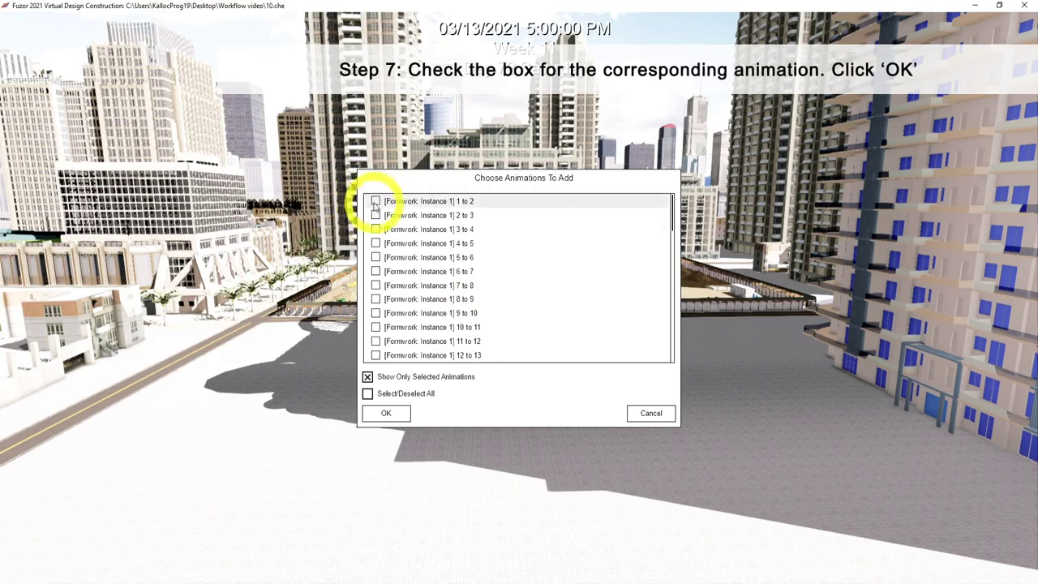
click(390, 413)
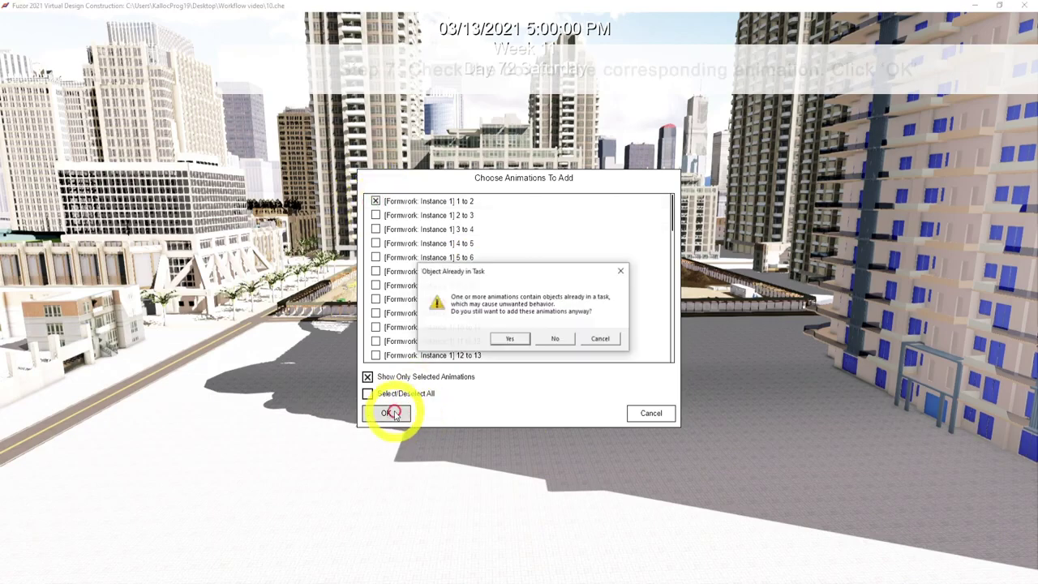
click(506, 339)
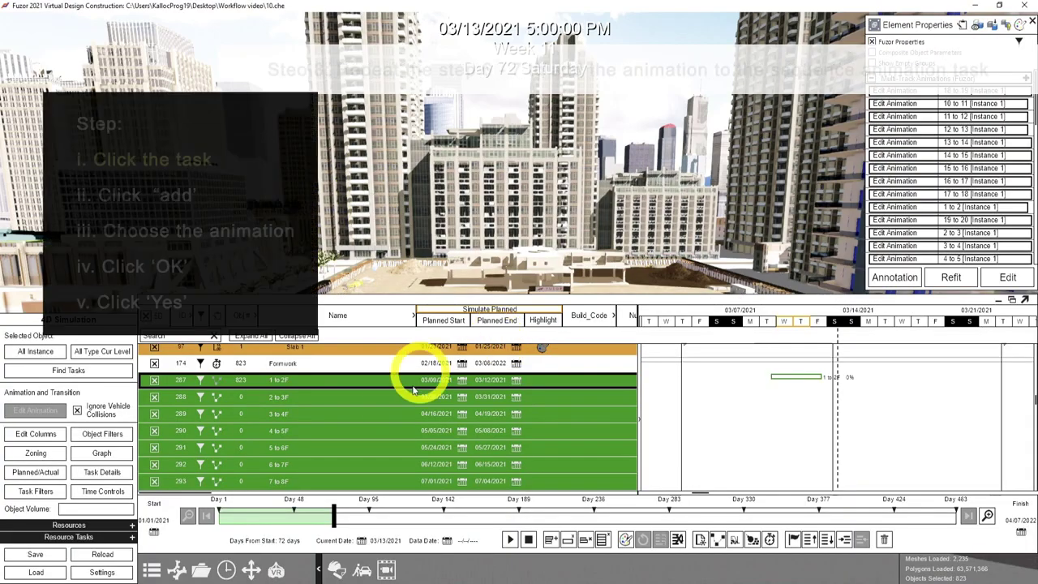
Attach the 2 to 3 formwork animation to the 2 to 3F task
click(395, 403)
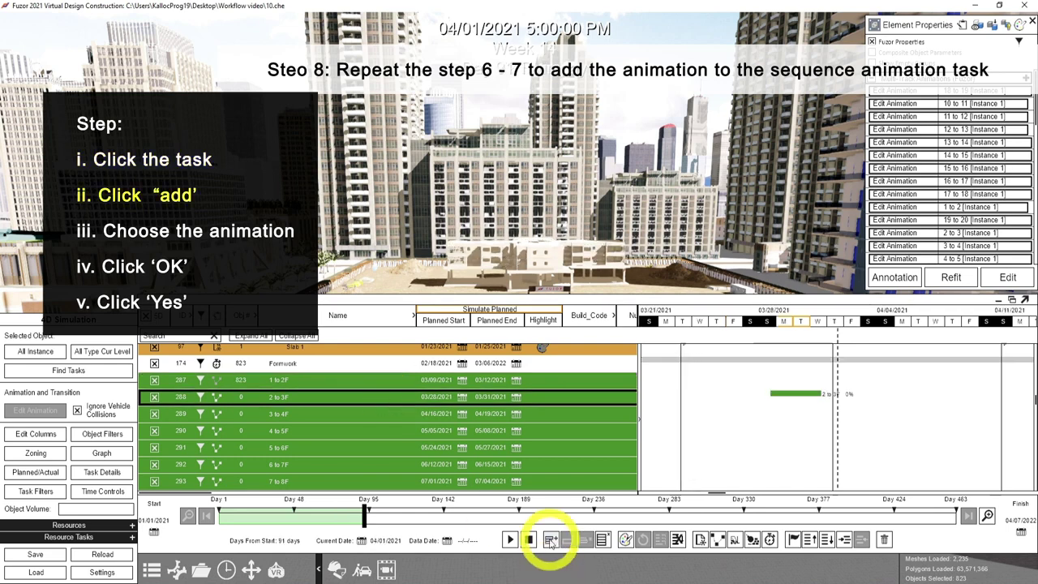
click(550, 541)
click(459, 214)
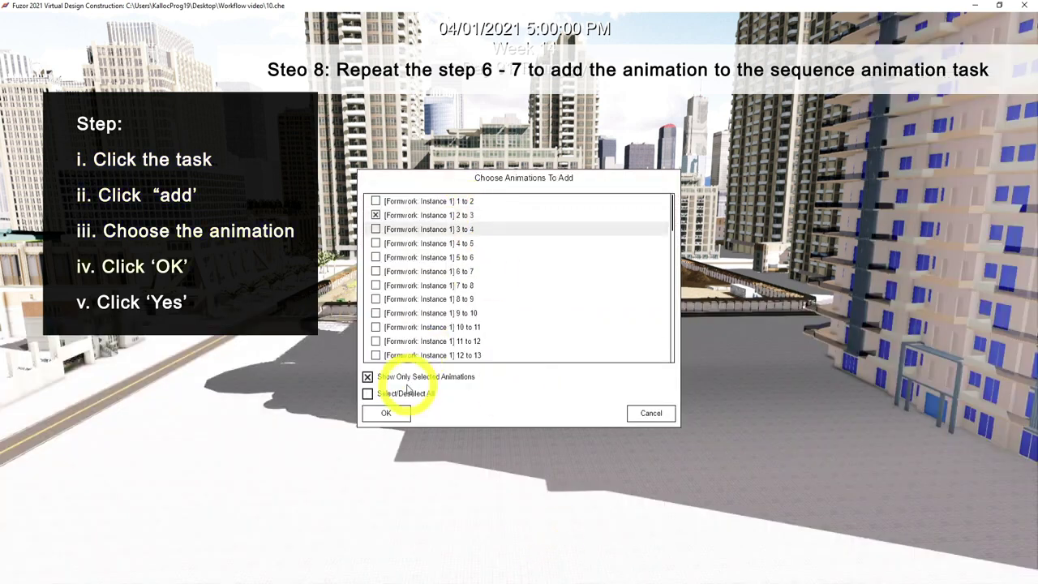
click(386, 412)
click(505, 342)
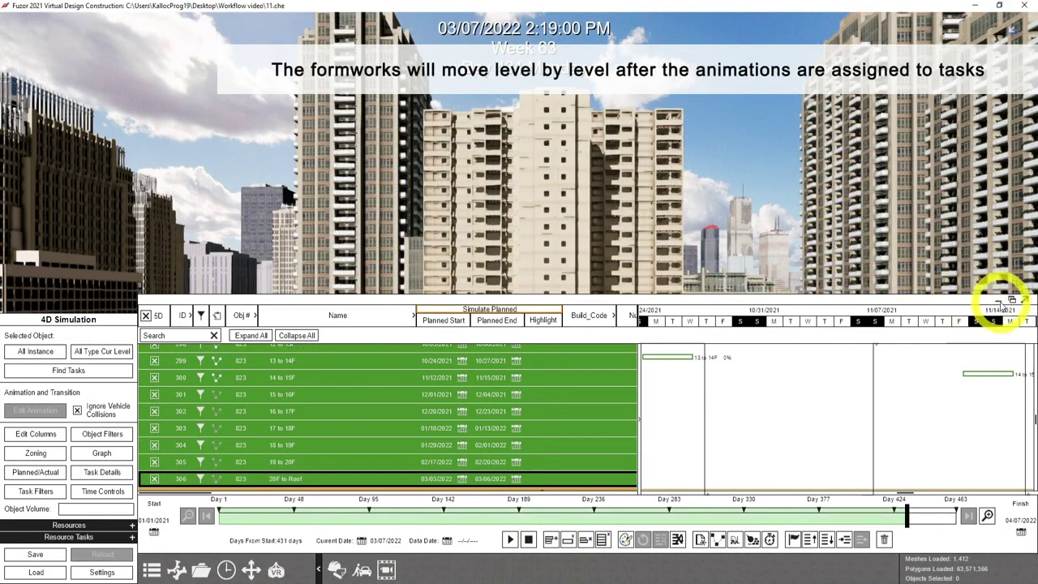
Hide the task schedule and play the 4D simulation so formworks climb level by level
click(1000, 301)
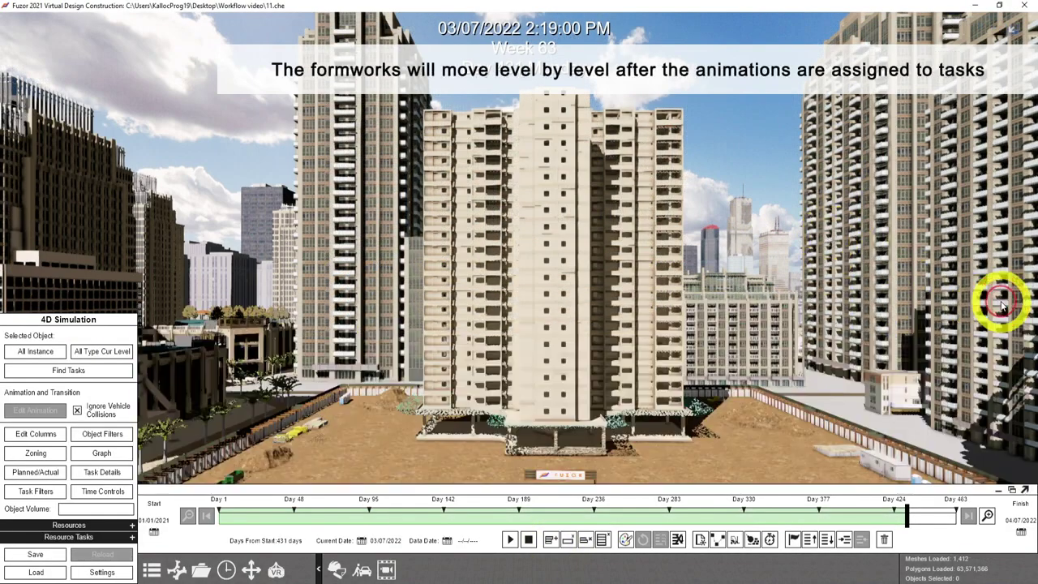
click(509, 539)
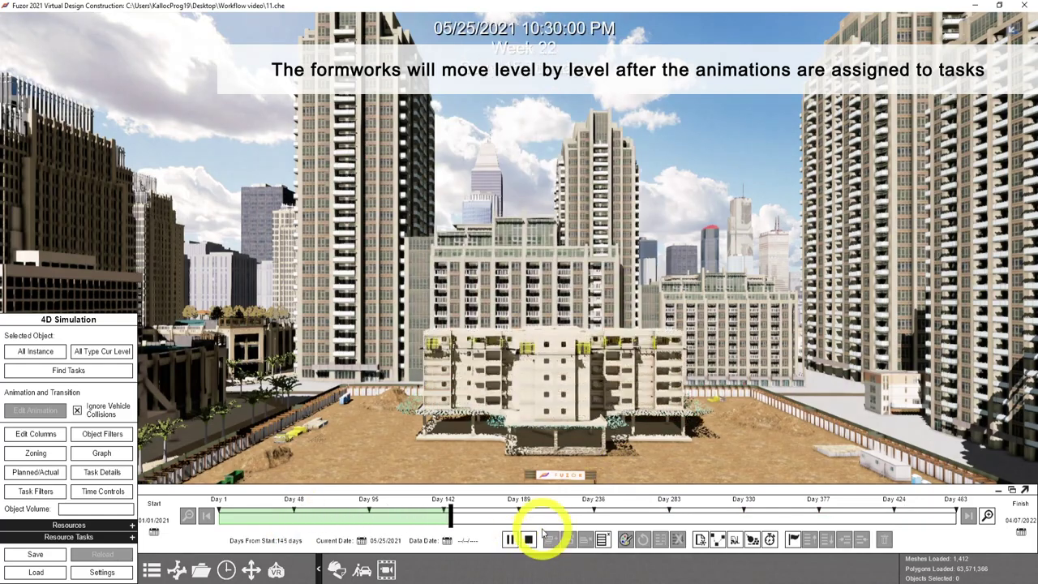